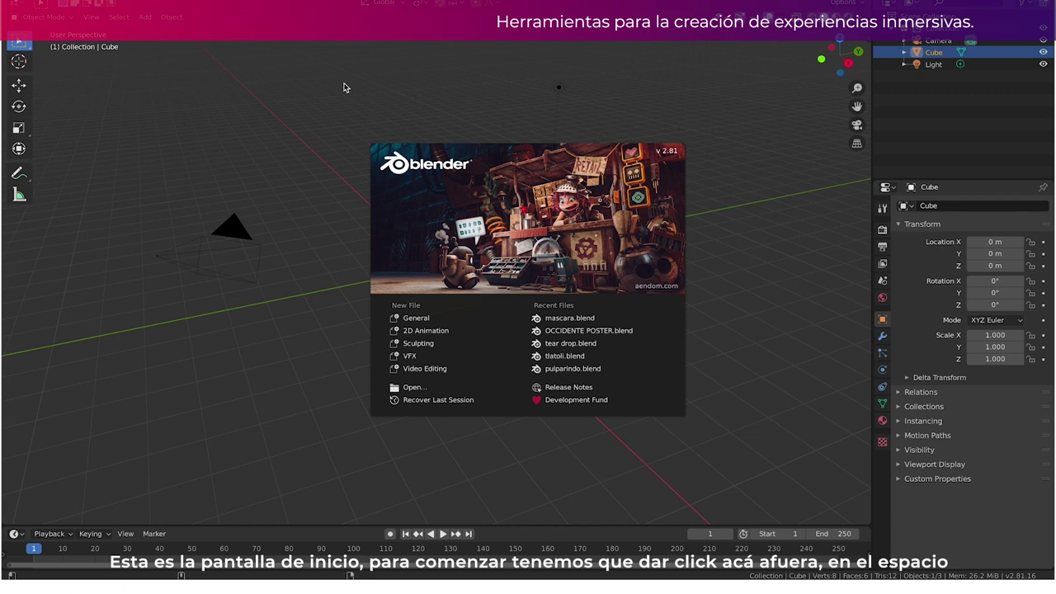
Dismiss the splash screen and delete the default cube from the scene.
{"action": "left_click", "coordinate": [256, 376]}
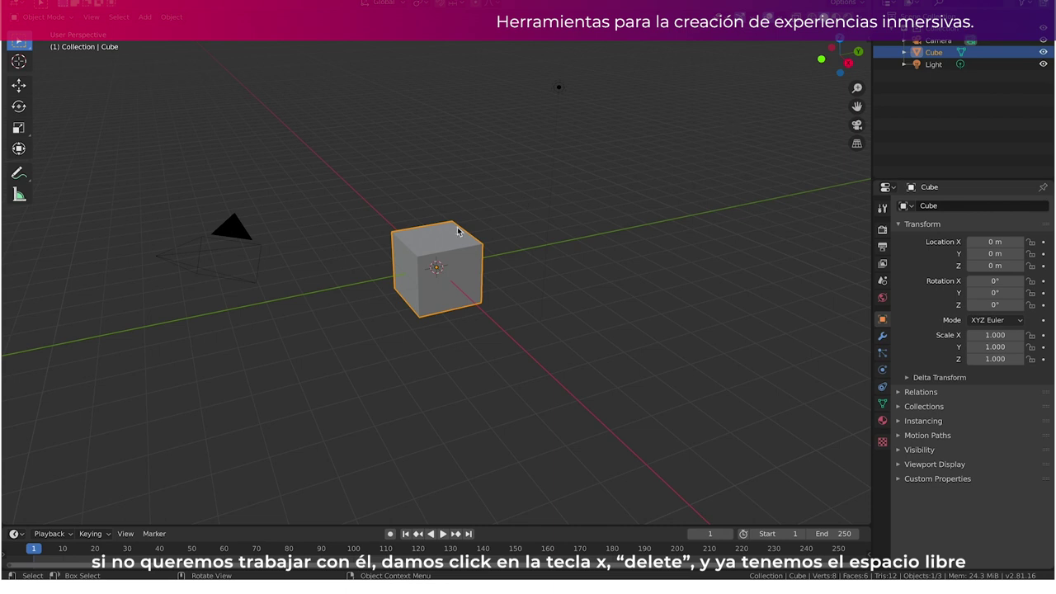
{"action": "key", "text": "x"}
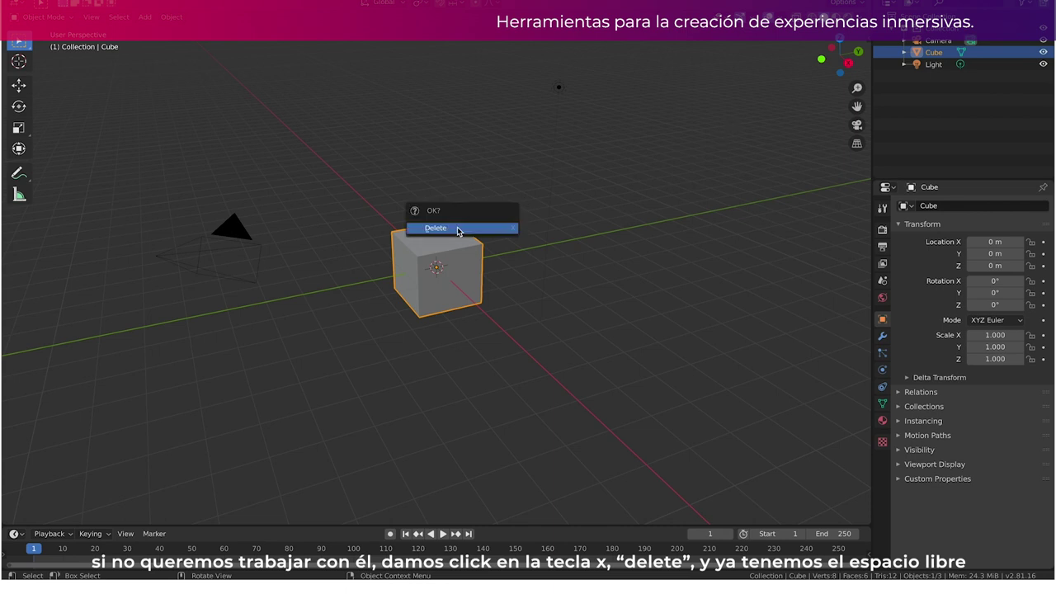
{"action": "left_click", "coordinate": [458, 228]}
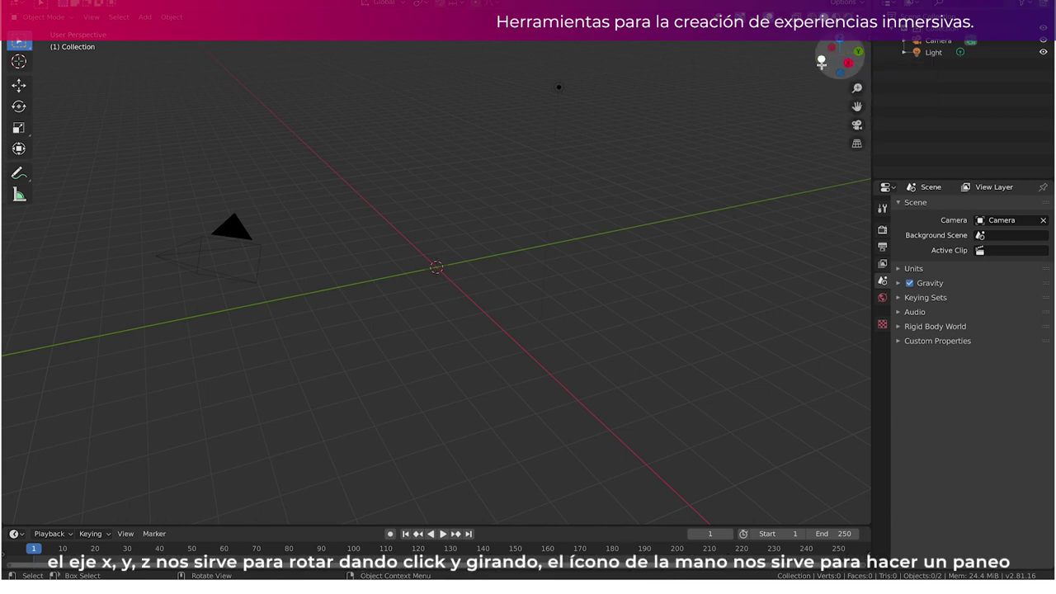
Add a cylinder mesh at the centre of the empty scene.
{"action": "left_click_drag", "start_coordinate": [828, 63], "coordinate": [779, 70]}
{"action": "left_click_drag", "start_coordinate": [598, 69], "coordinate": [783, 141]}
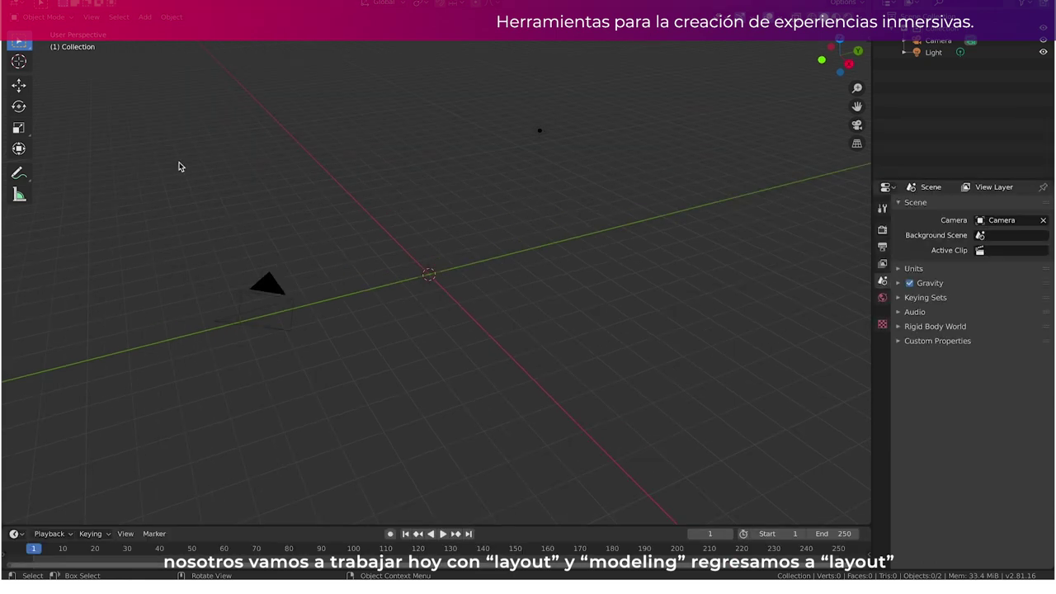
{"action": "left_click", "coordinate": [144, 18]}
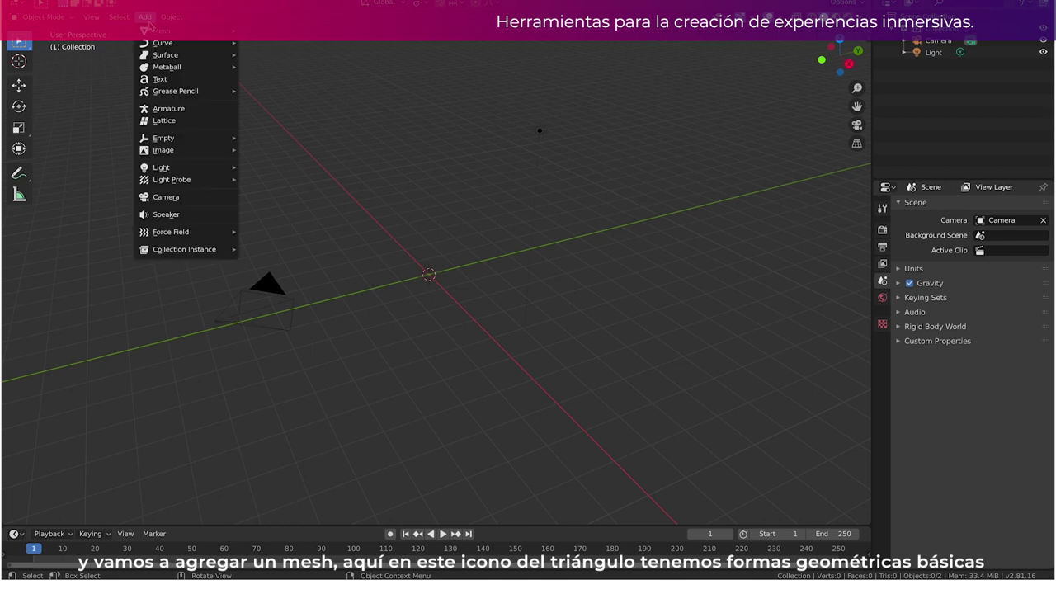
{"action": "mouse_move", "coordinate": [176, 35]}
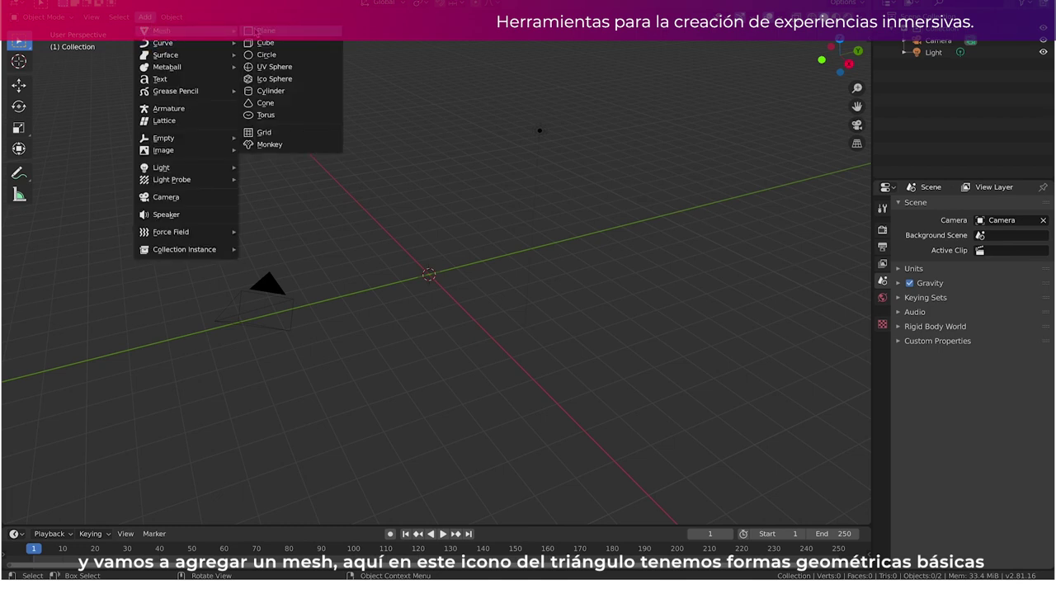
{"action": "left_click", "coordinate": [291, 93]}
{"action": "scroll", "coordinate": [429, 278], "scroll_direction": "up", "scroll_amount": 4}
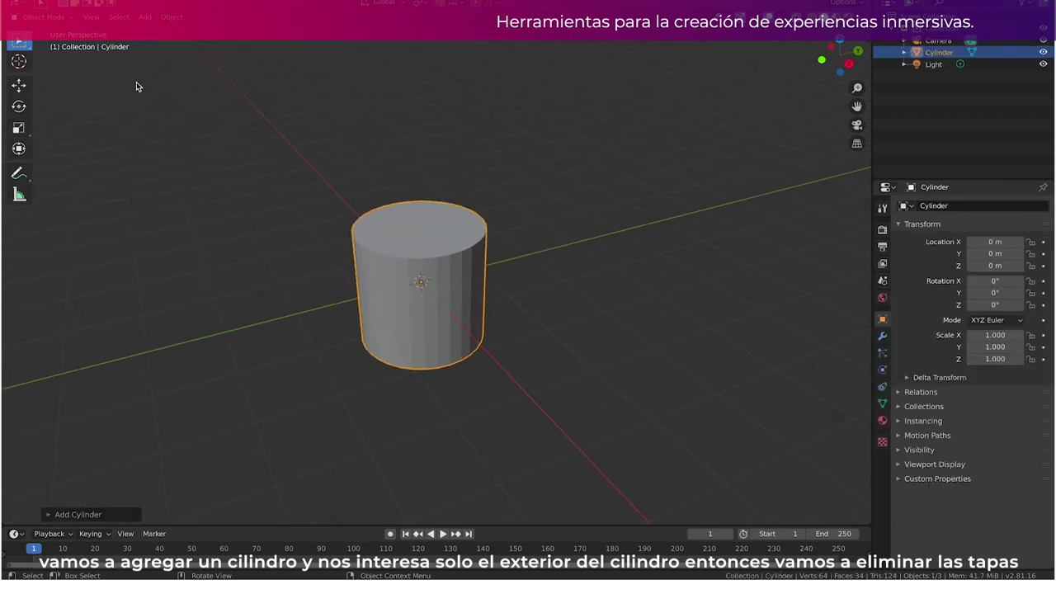
Put the cylinder in Edit Mode with face selection active and clear the current selection.
{"action": "left_click", "coordinate": [45, 17]}
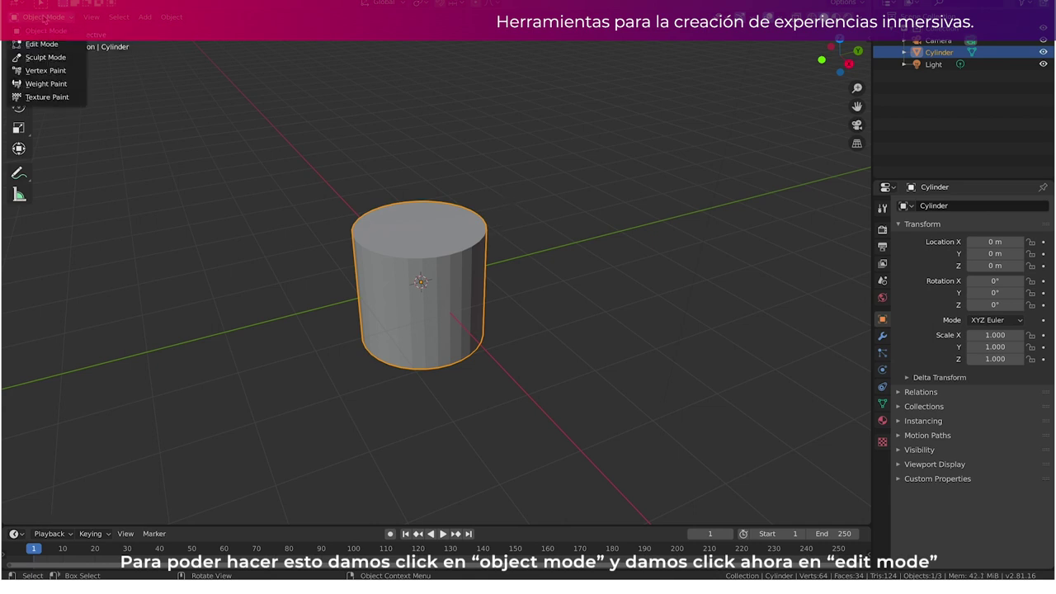
{"action": "left_click", "coordinate": [67, 46]}
{"action": "scroll", "coordinate": [349, 234], "scroll_direction": "down", "scroll_amount": 3}
{"action": "scroll", "coordinate": [363, 248], "scroll_direction": "up", "scroll_amount": 4}
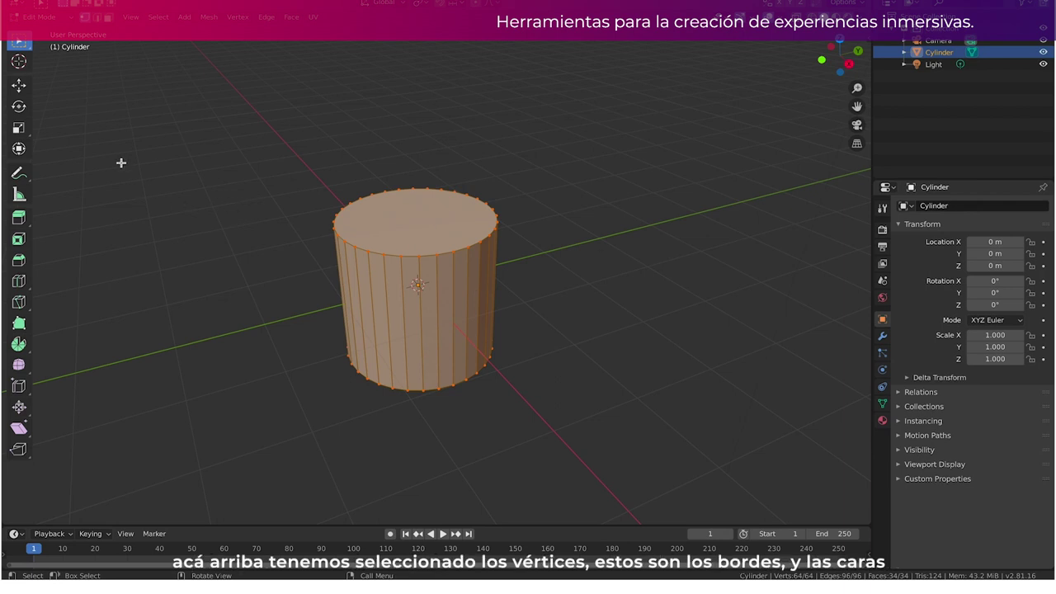
{"action": "left_click", "coordinate": [97, 17]}
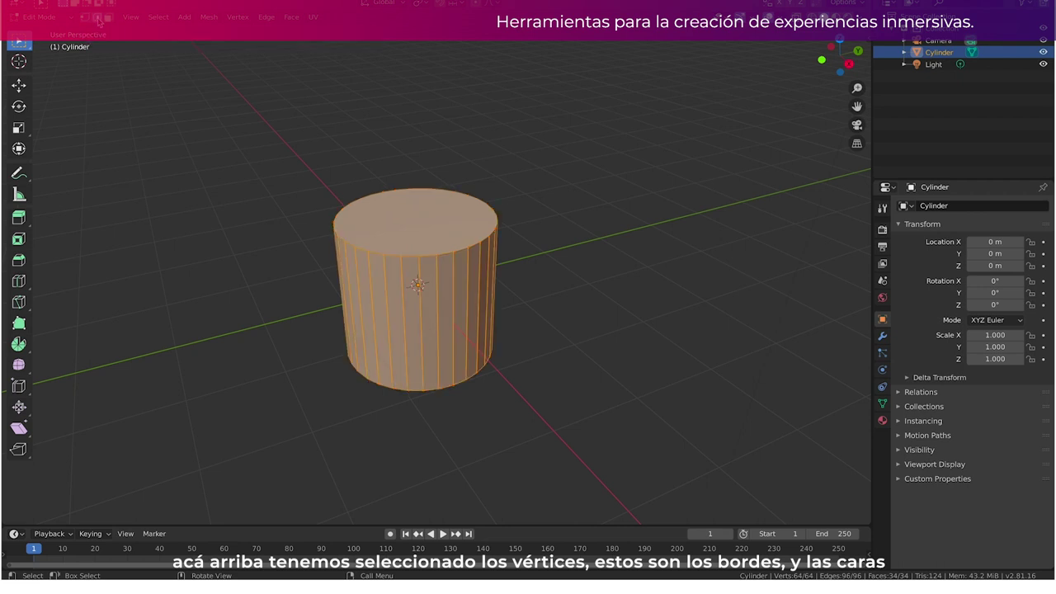
{"action": "left_click", "coordinate": [432, 134]}
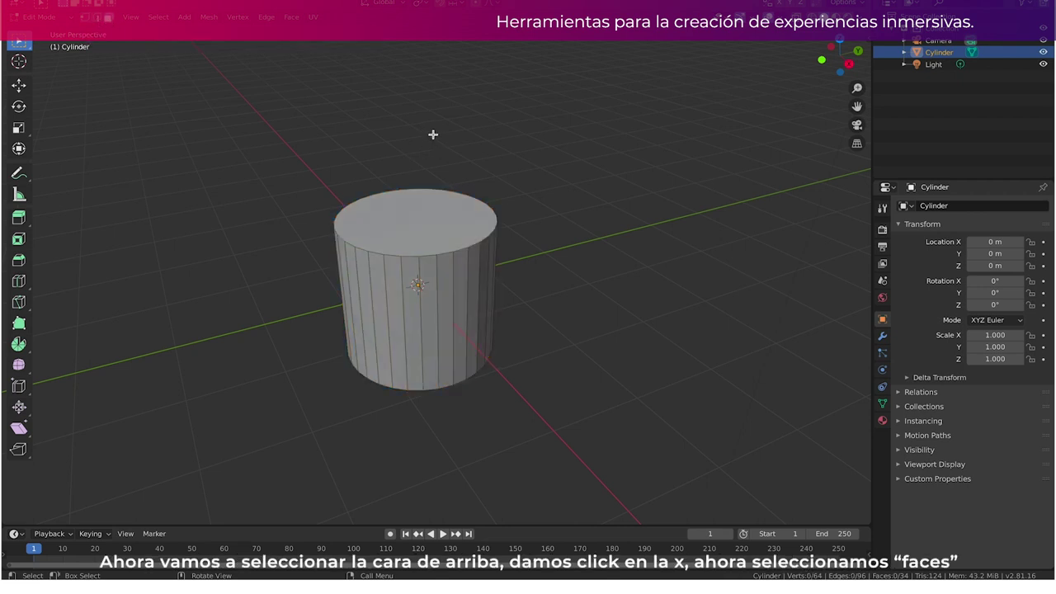
Delete the cylinder's top and bottom cap faces, keeping only the outer wall.
{"action": "left_click", "coordinate": [419, 222]}
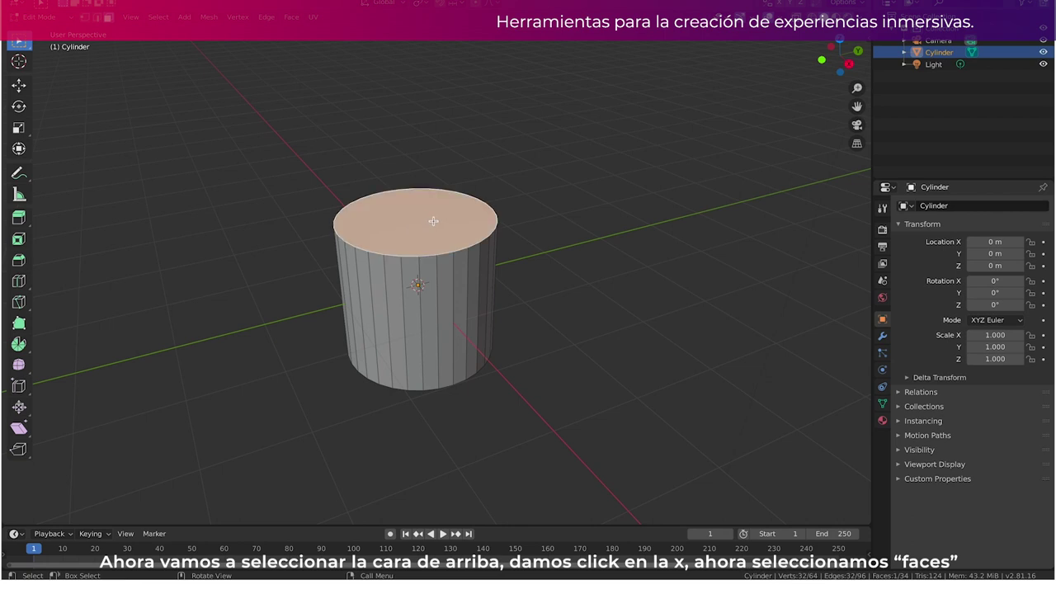
{"action": "key", "text": "x"}
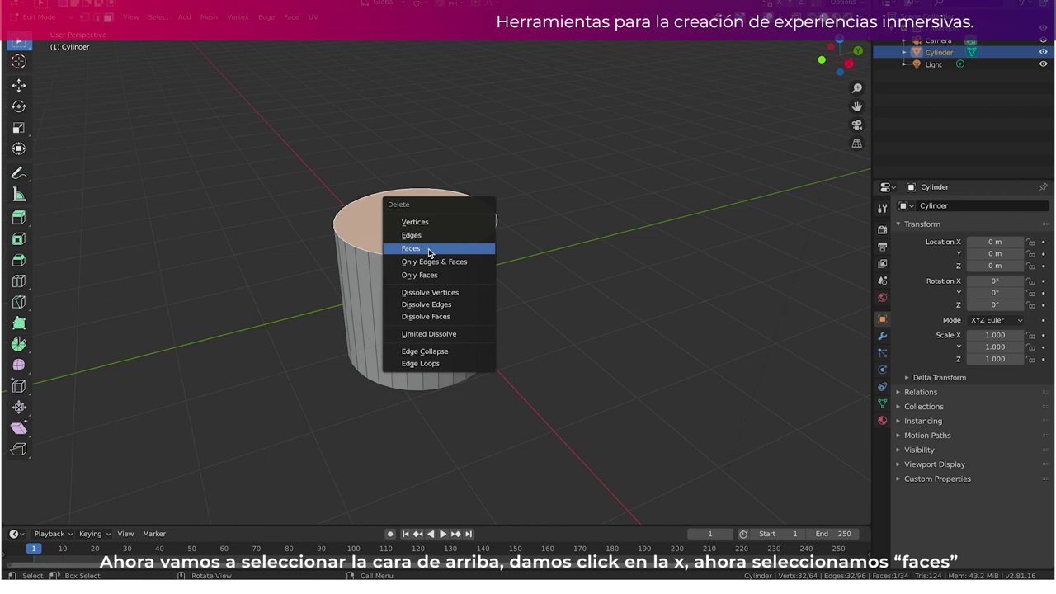
{"action": "left_click", "coordinate": [428, 250]}
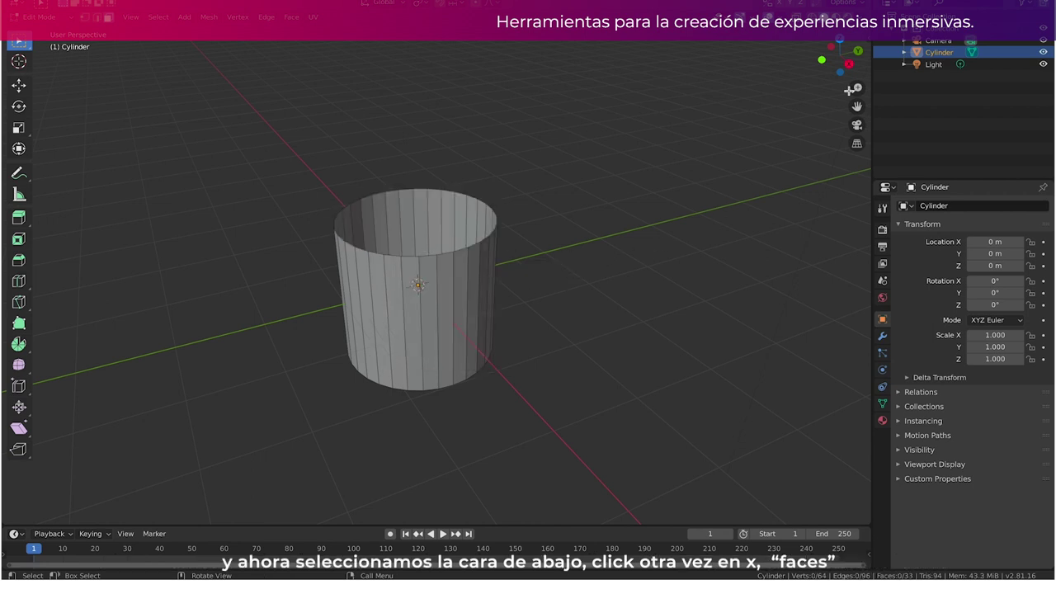
{"action": "mouse_move", "coordinate": [840, 58]}
{"action": "left_mouse_down"}
{"action": "mouse_move", "coordinate": [839, 42]}
{"action": "mouse_move", "coordinate": [840, 60]}
{"action": "left_mouse_up"}
{"action": "left_click", "coordinate": [453, 318]}
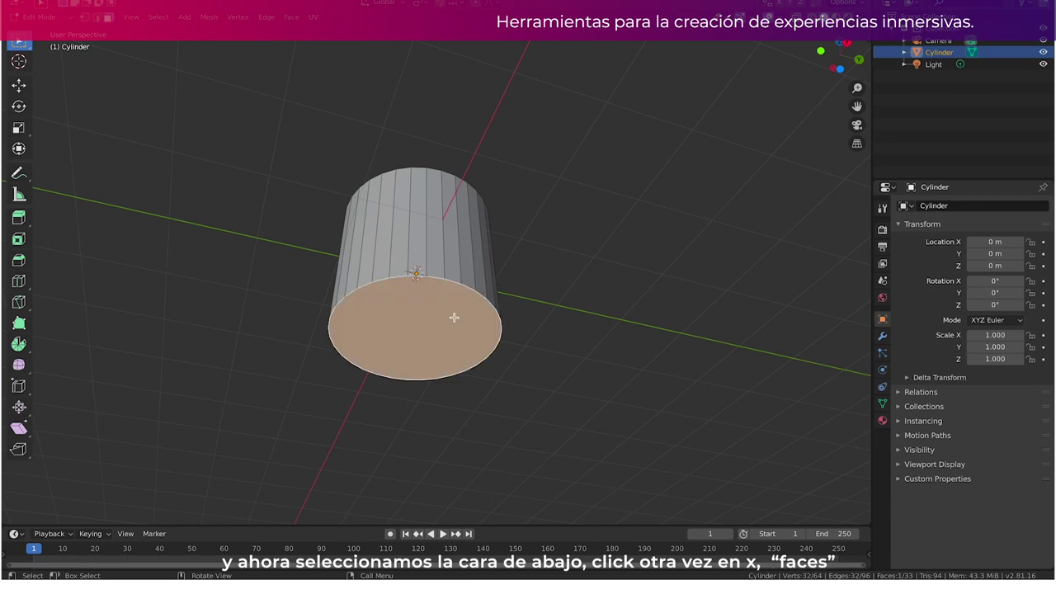
{"action": "key", "text": "x"}
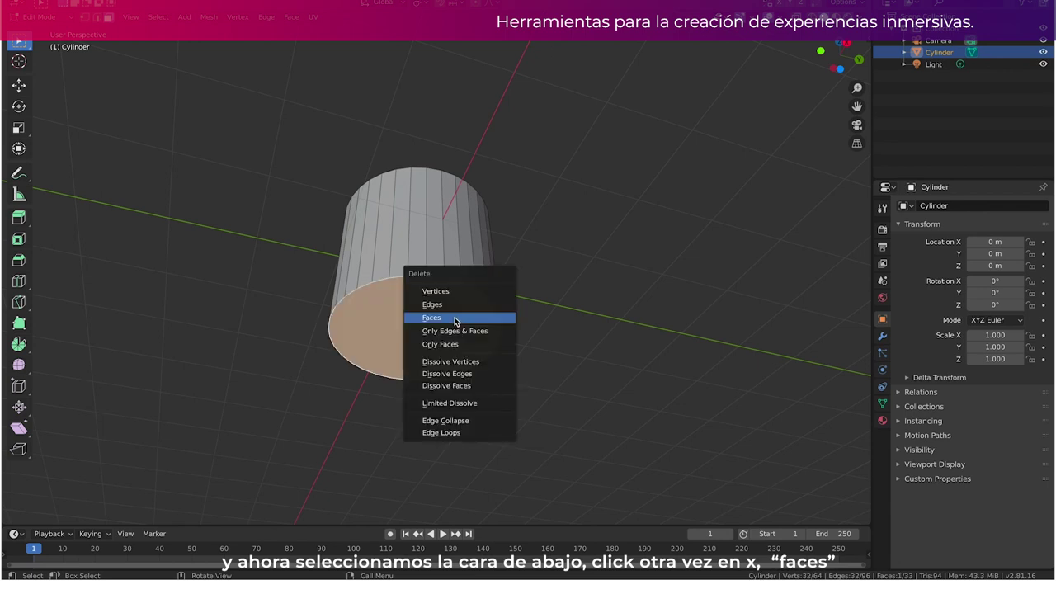
{"action": "left_click", "coordinate": [455, 318]}
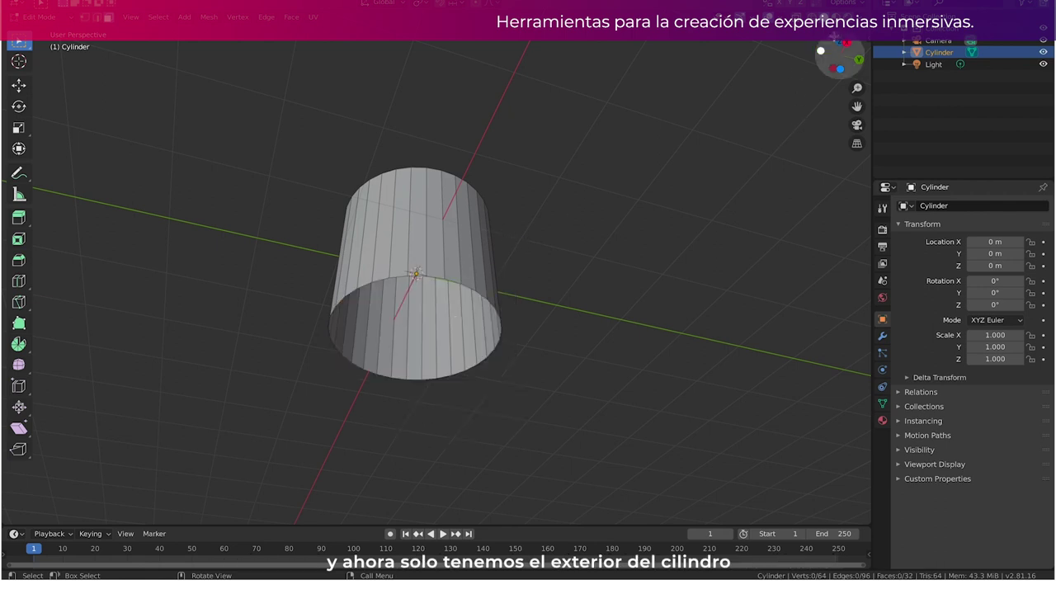
Return the cylinder to Object Mode and apply Shade Smooth to it.
{"action": "left_click_drag", "start_coordinate": [841, 45], "coordinate": [837, 58]}
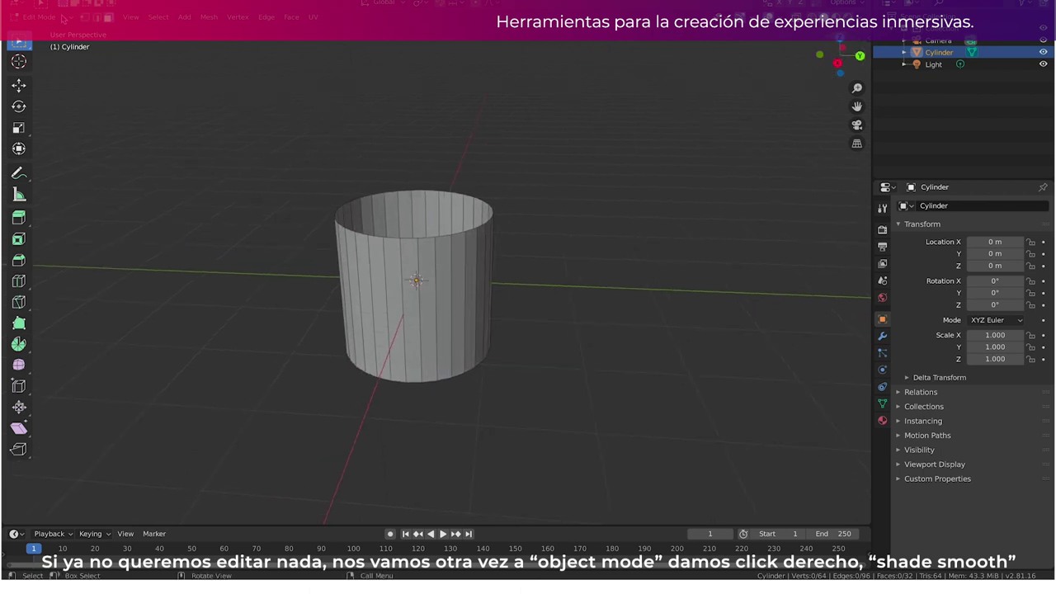
{"action": "left_click", "coordinate": [63, 20]}
{"action": "left_click", "coordinate": [47, 19]}
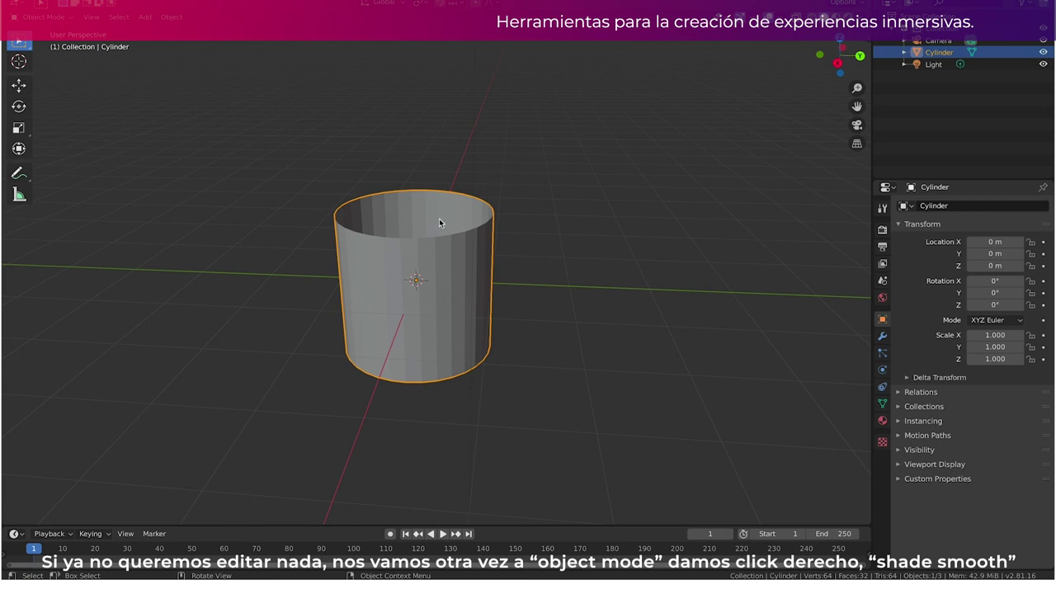
{"action": "right_click", "coordinate": [410, 229]}
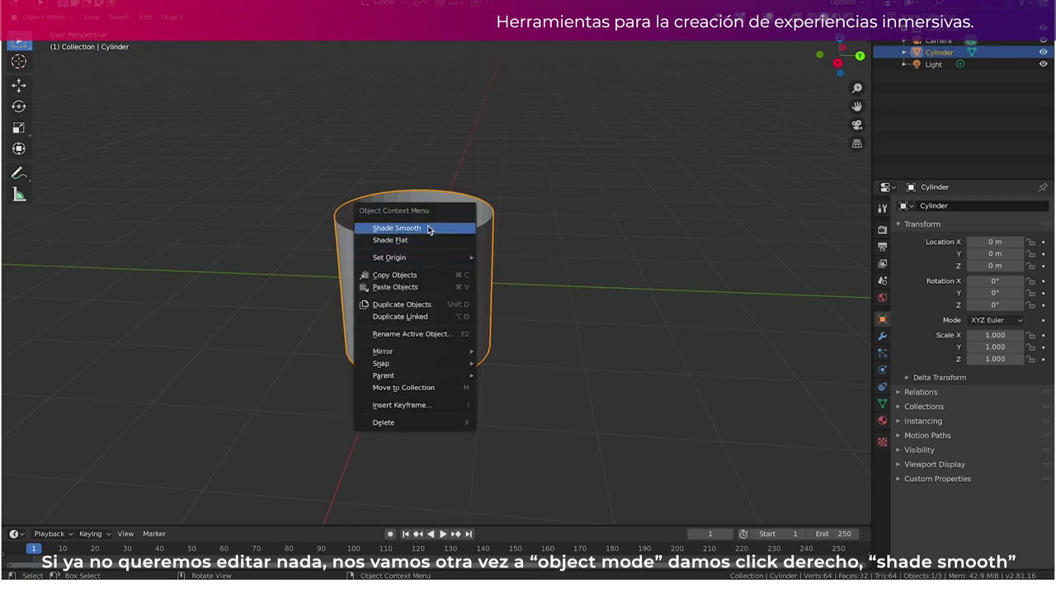
{"action": "left_click", "coordinate": [428, 229]}
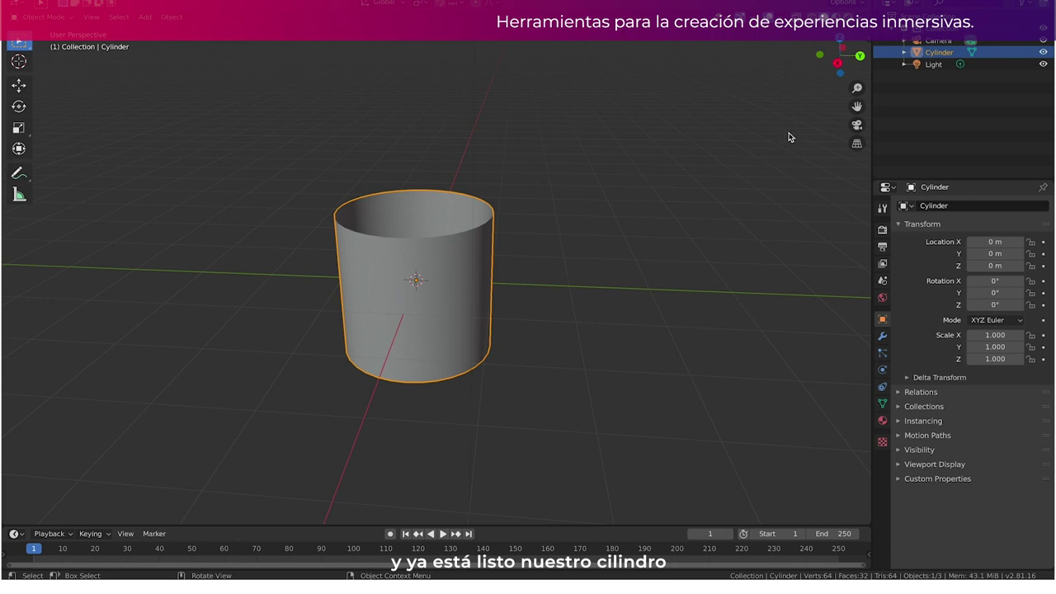
Switch the cylinder to Edit Mode to view its mesh, and return it to Object Mode.
{"action": "left_click_drag", "start_coordinate": [839, 57], "coordinate": [801, 63]}
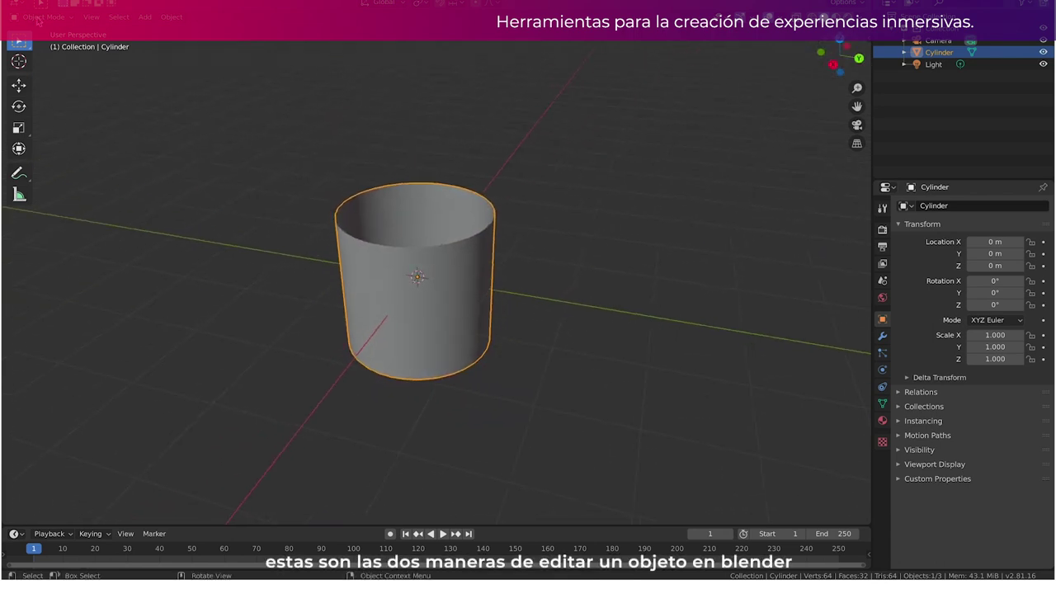
{"action": "left_click", "coordinate": [41, 17]}
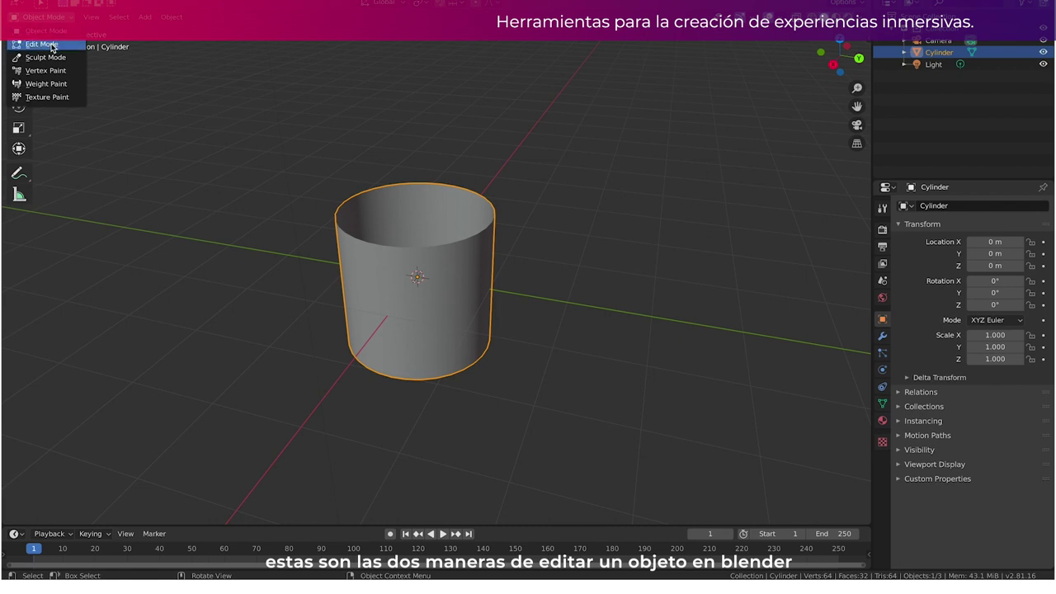
{"action": "left_click", "coordinate": [62, 36]}
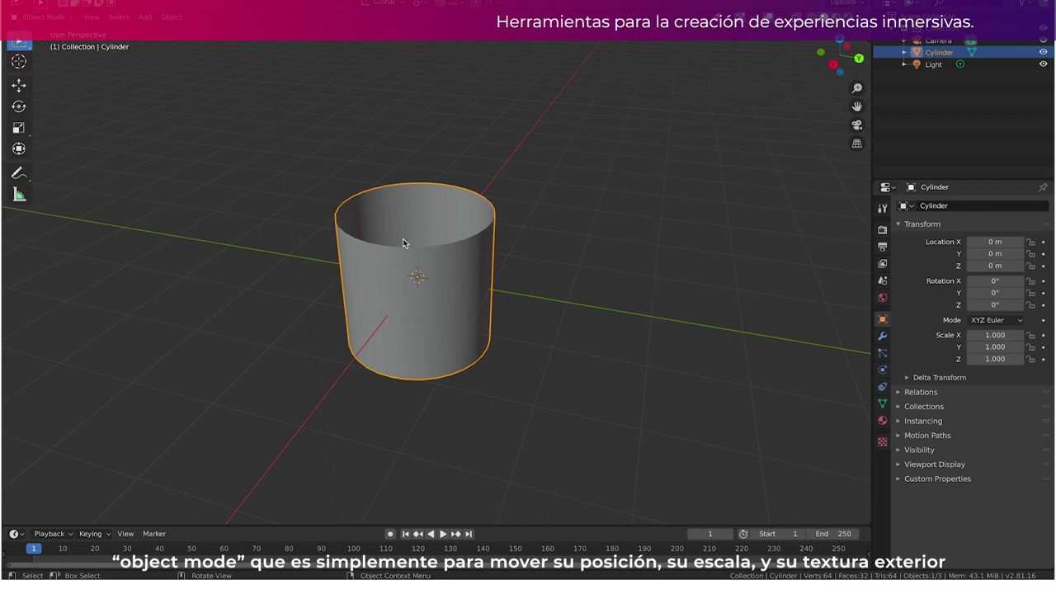
{"action": "left_click", "coordinate": [43, 16]}
{"action": "left_click", "coordinate": [41, 42]}
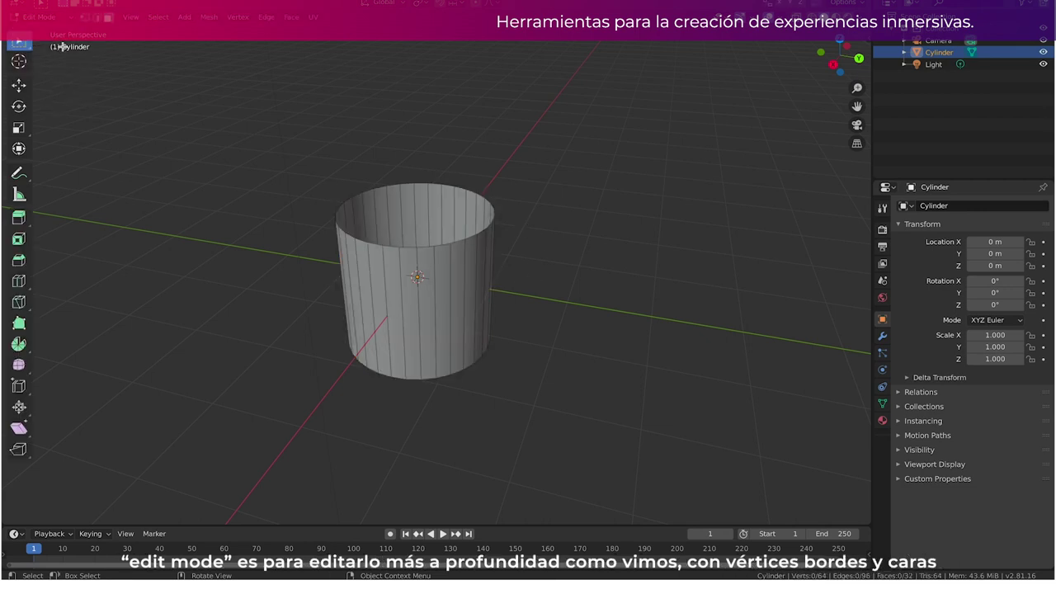
{"action": "left_click_drag", "start_coordinate": [840, 59], "coordinate": [811, 63]}
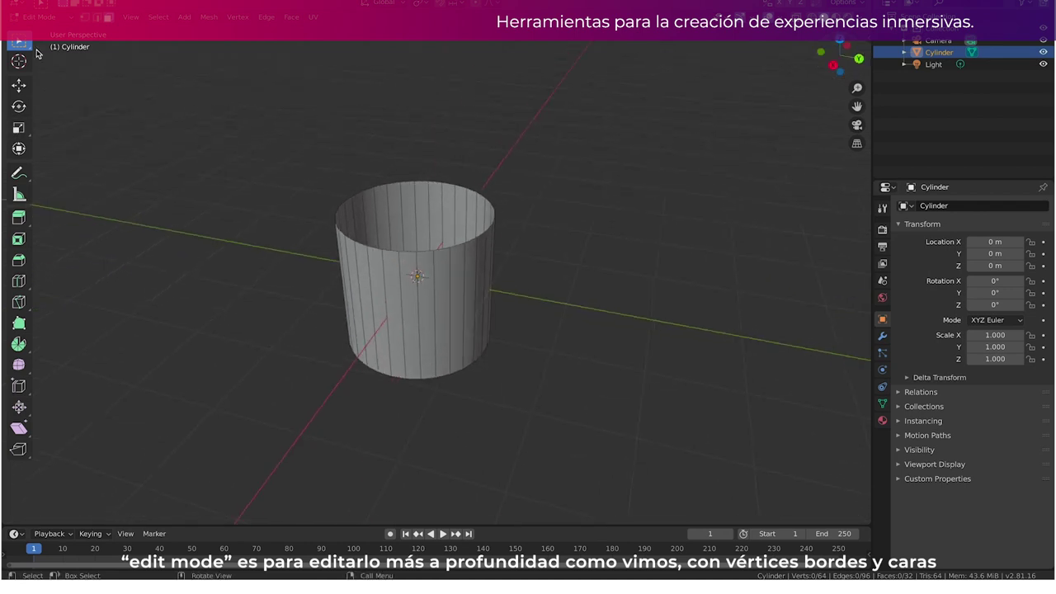
{"action": "left_click", "coordinate": [53, 18]}
{"action": "left_click", "coordinate": [46, 31]}
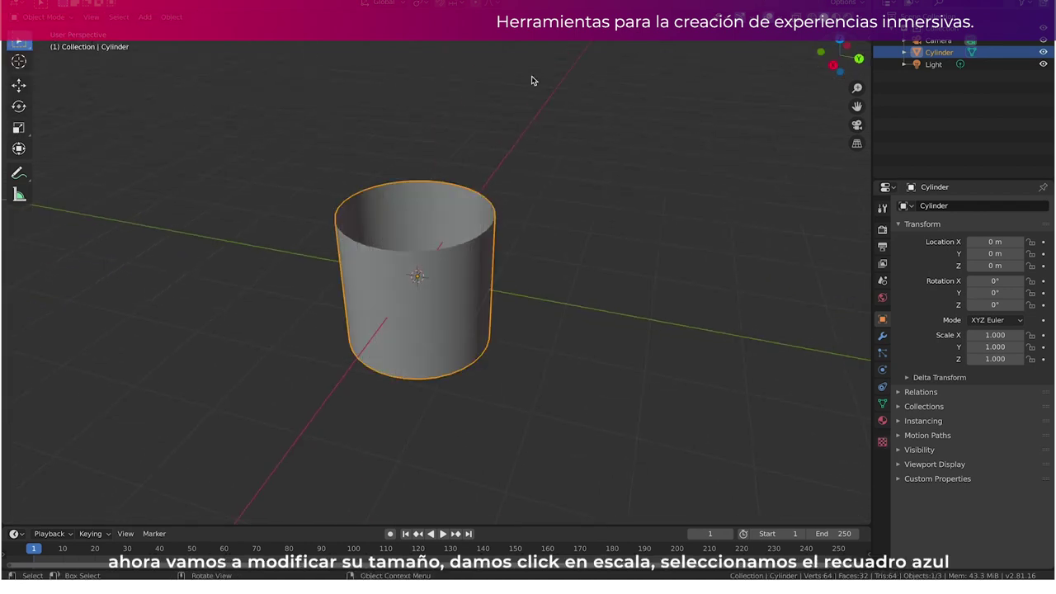
Scale the cylinder down along Z to about 0.258 to make a low ring, and deselect it.
{"action": "left_click", "coordinate": [19, 131]}
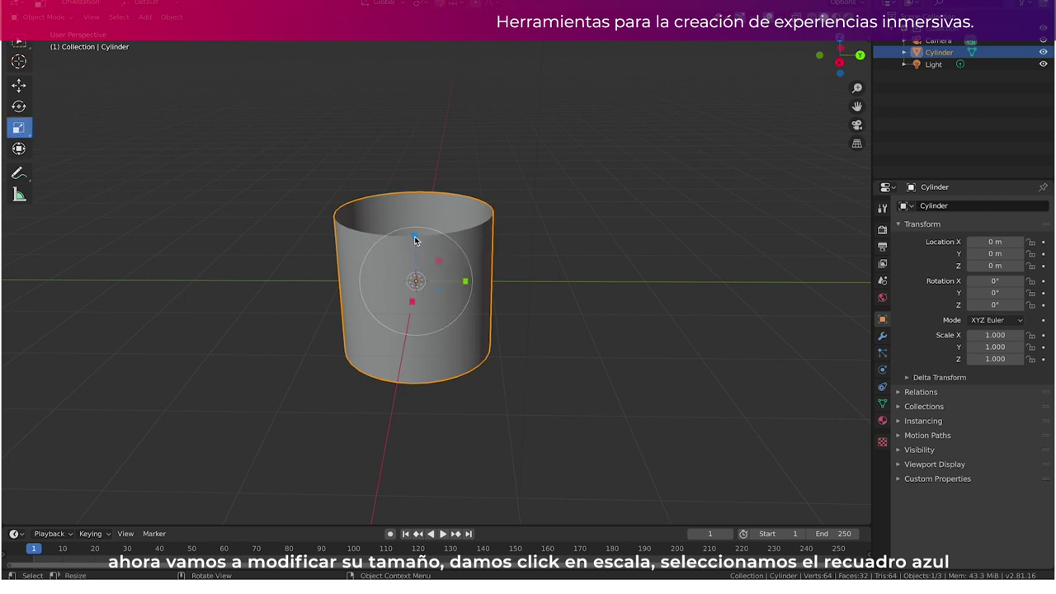
{"action": "left_click_drag", "start_coordinate": [414, 237], "coordinate": [414, 271]}
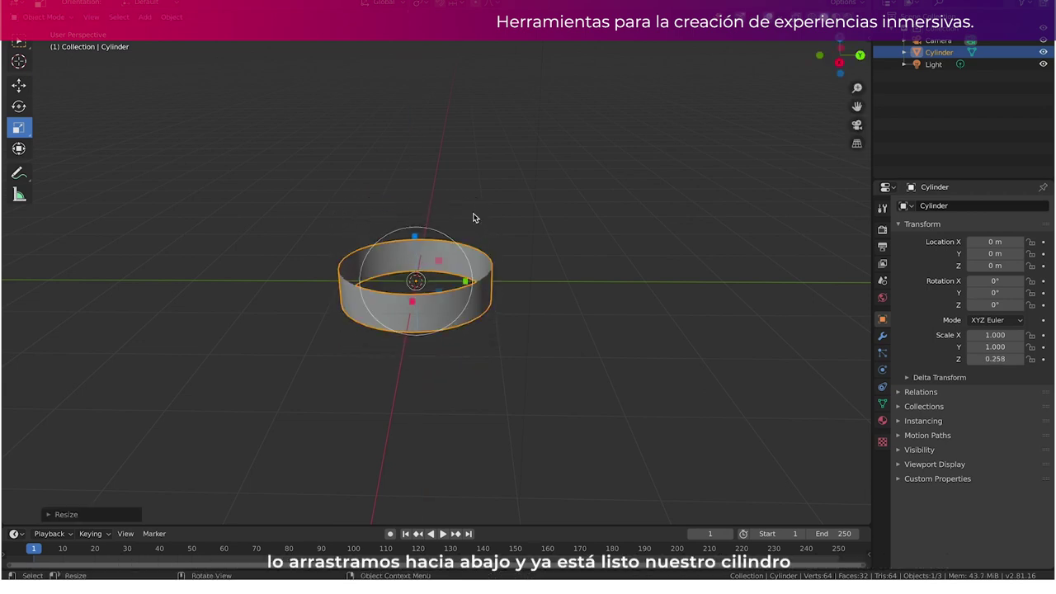
{"action": "left_click", "coordinate": [644, 178]}
{"action": "mouse_move", "coordinate": [831, 64]}
{"action": "left_mouse_down"}
{"action": "mouse_move", "coordinate": [846, 59]}
{"action": "mouse_move", "coordinate": [838, 76]}
{"action": "mouse_move", "coordinate": [835, 68]}
{"action": "left_mouse_up"}
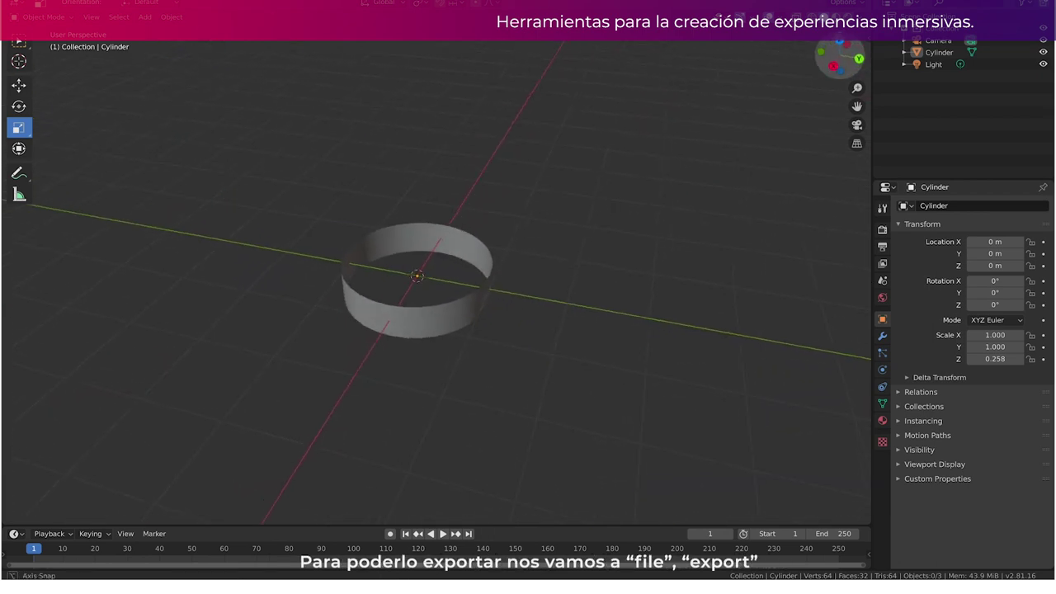
Select the ring, start a Wavefront (.obj) export and choose the Desktop folder as its destination.
{"action": "left_click", "coordinate": [478, 248]}
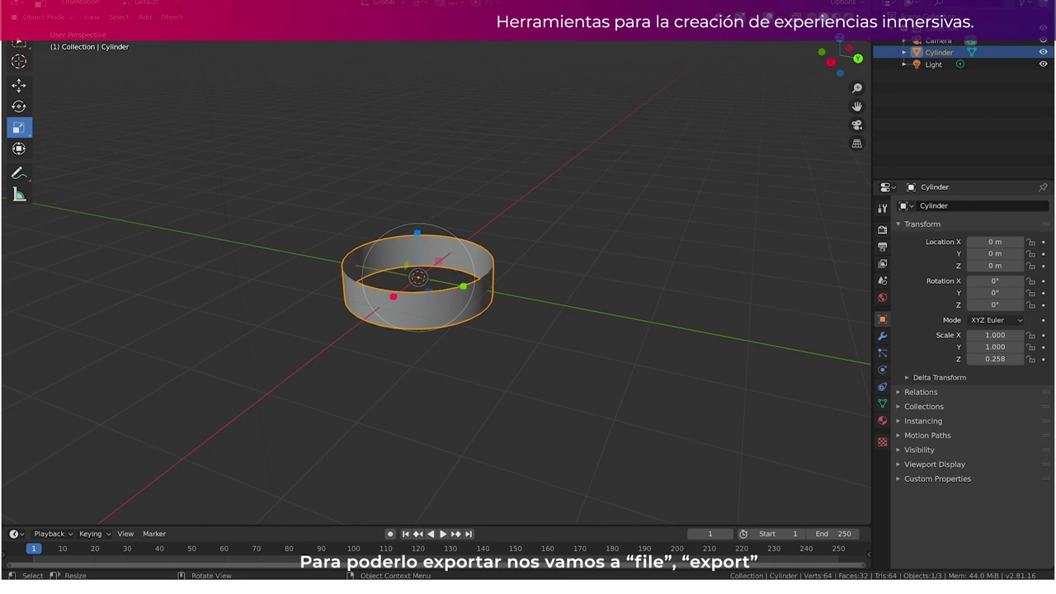
{"action": "left_click", "coordinate": [35, 10]}
{"action": "mouse_move", "coordinate": [95, 164]}
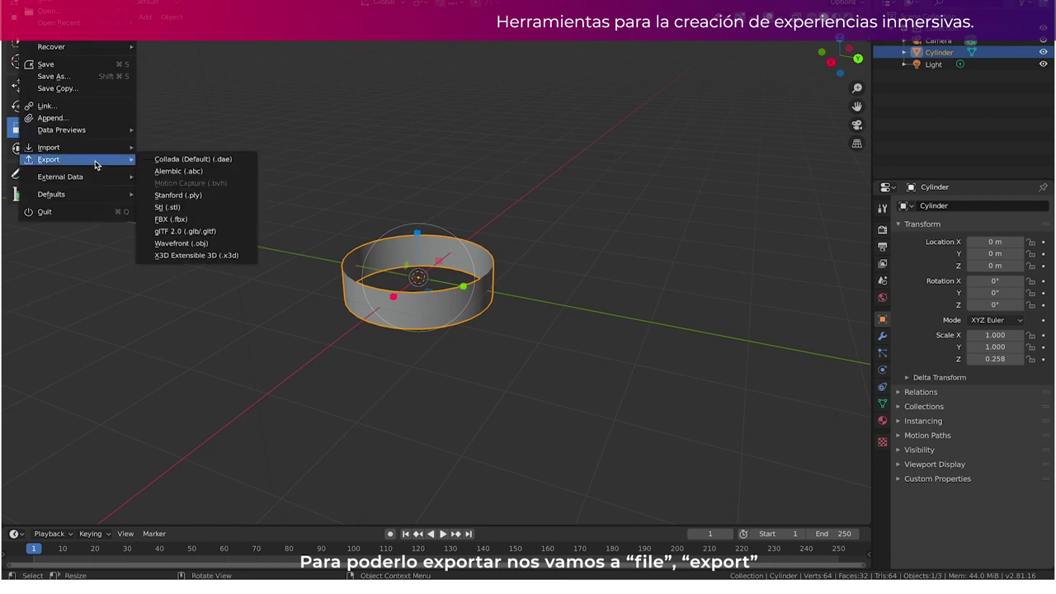
{"action": "left_click", "coordinate": [201, 245]}
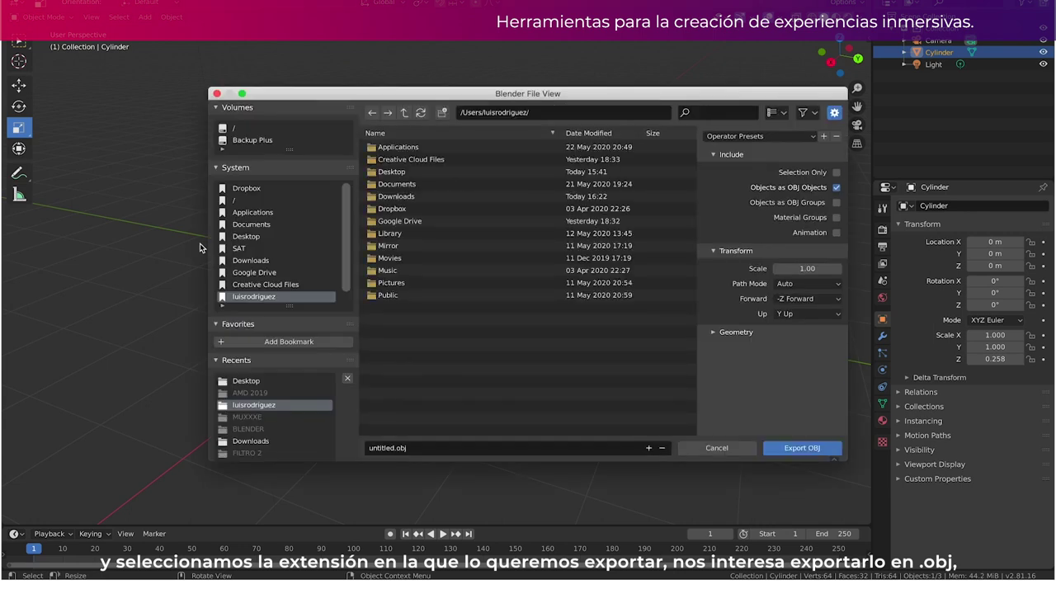
{"action": "left_click", "coordinate": [252, 237]}
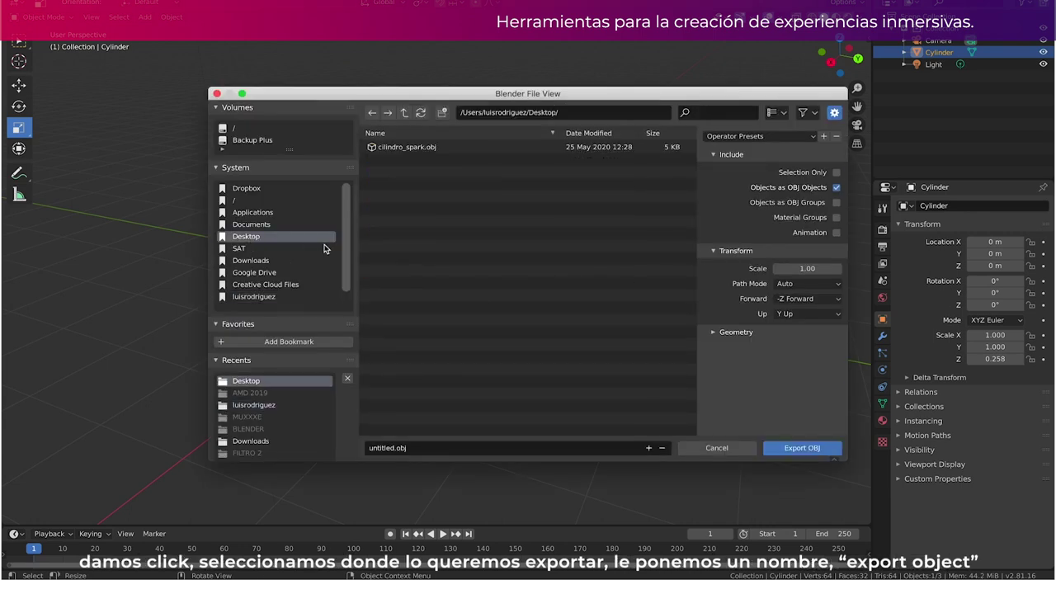
Name the export file cilindro_spark1.obj.
{"action": "left_click", "coordinate": [390, 448]}
{"action": "key", "text": "BackSpace"}
{"action": "key", "text": "BackSpace"}
{"action": "key", "text": "BackSpace"}
{"action": "key", "text": "BackSpace"}
{"action": "key", "text": "BackSpace"}
{"action": "key", "text": "BackSpace"}
{"action": "key", "text": "BackSpace"}
{"action": "key", "text": "BackSpace"}
{"action": "type", "text": "cilindro_spark1"}
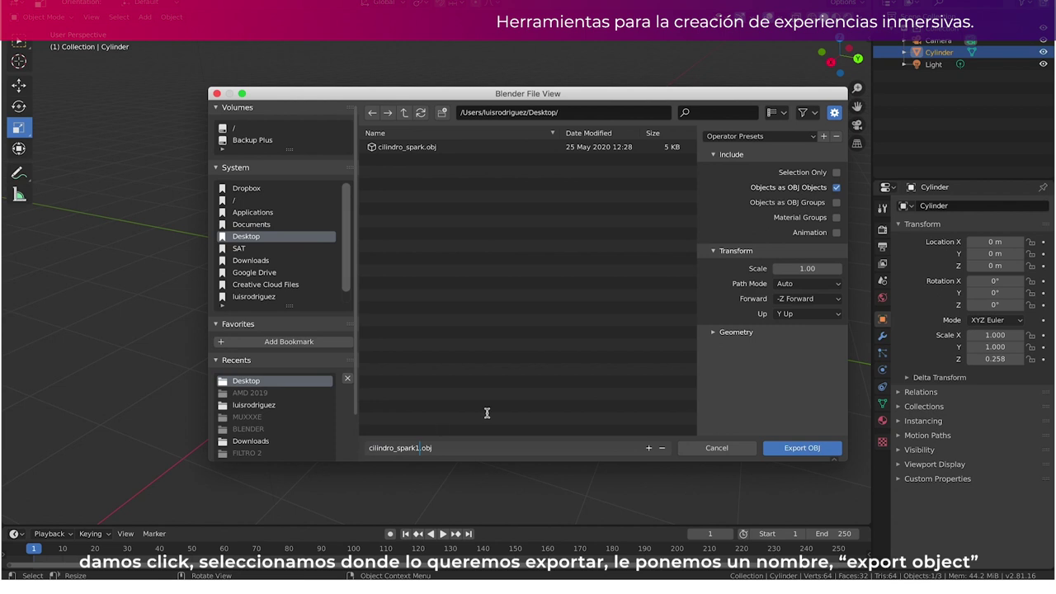
Export the ring to the Desktop as the named OBJ file.
{"action": "left_click", "coordinate": [805, 453]}
{"action": "left_click", "coordinate": [798, 447]}
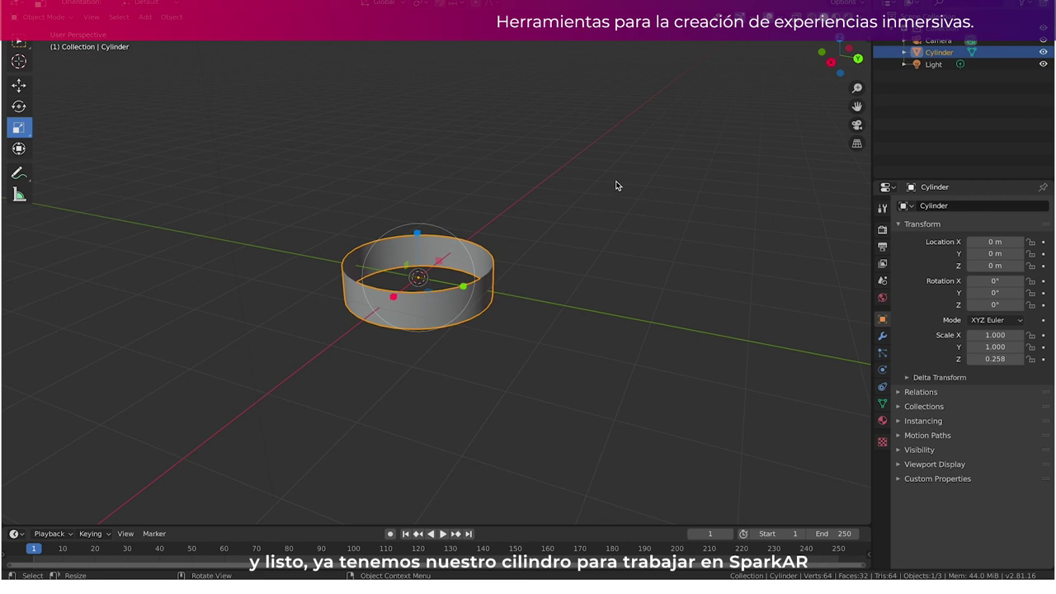
{"action": "right_click", "coordinate": [539, 189]}
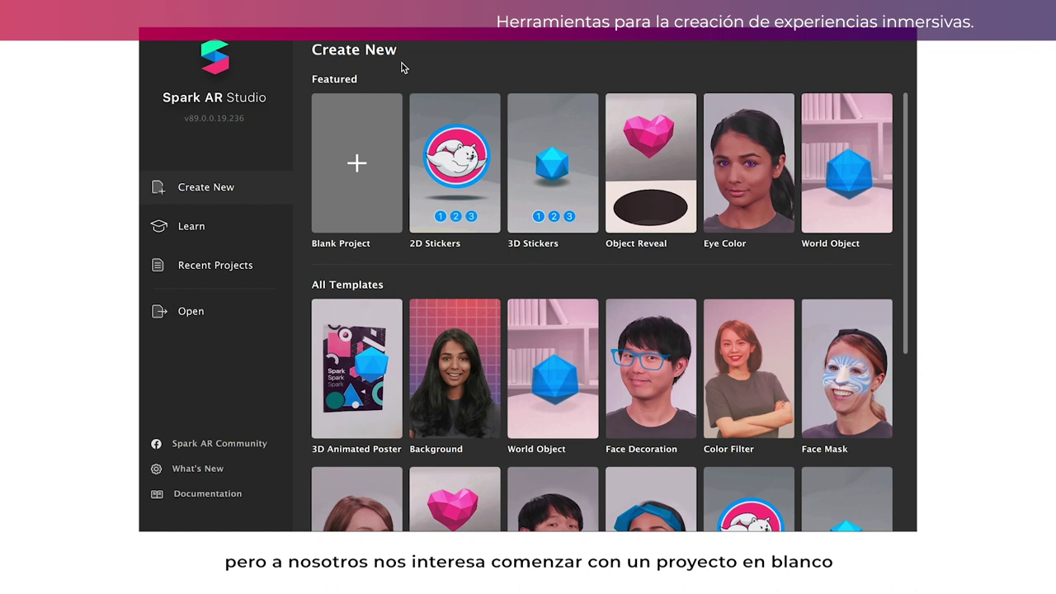
Switch to Spark AR Studio, create a blank project and add a face tracker to the scene.
{"action": "left_click", "coordinate": [359, 189]}
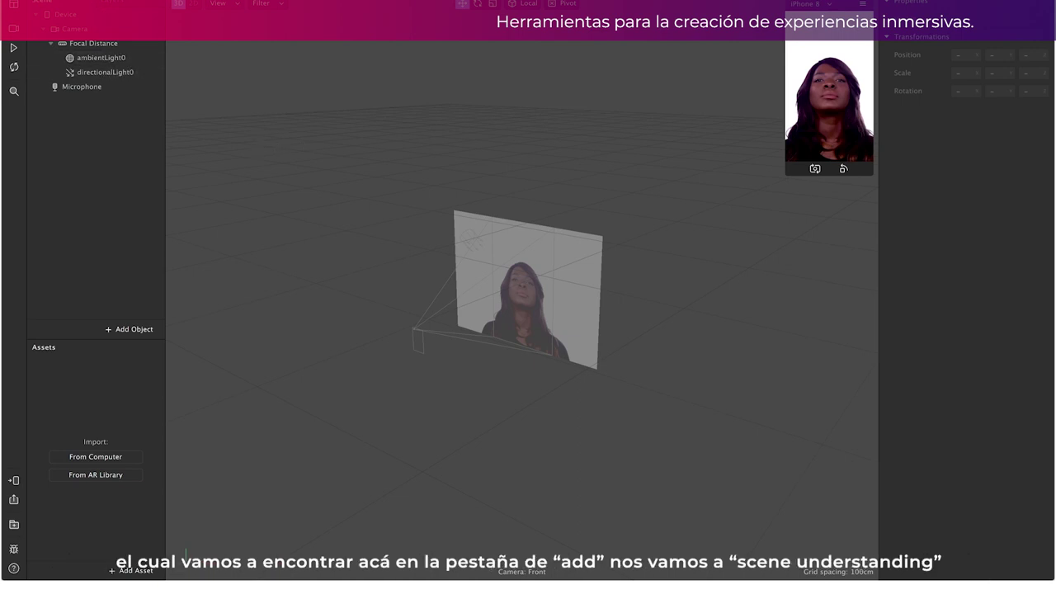
{"action": "left_click", "coordinate": [152, 2]}
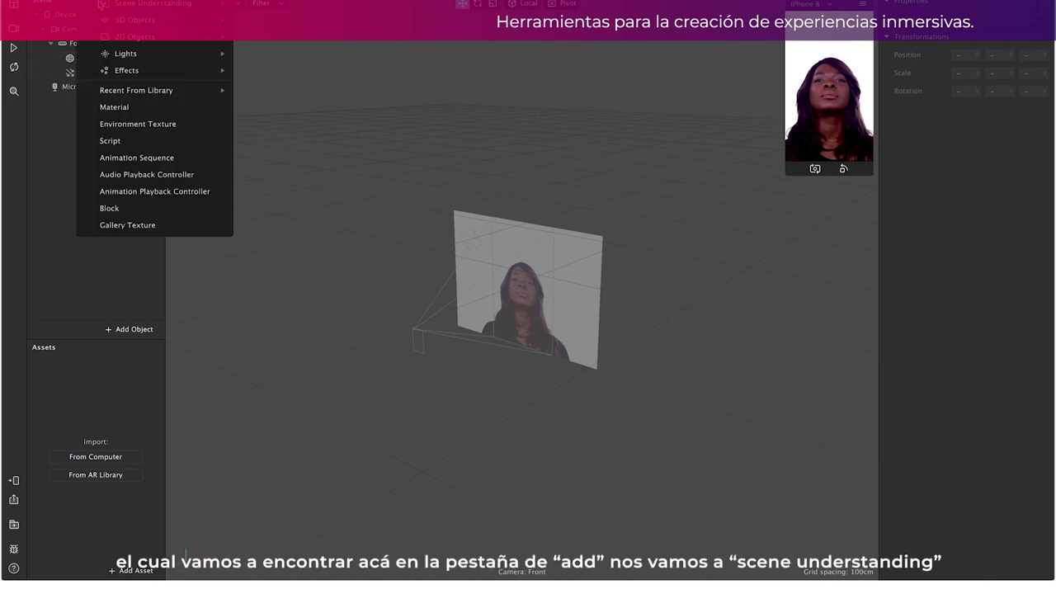
{"action": "mouse_move", "coordinate": [120, 5]}
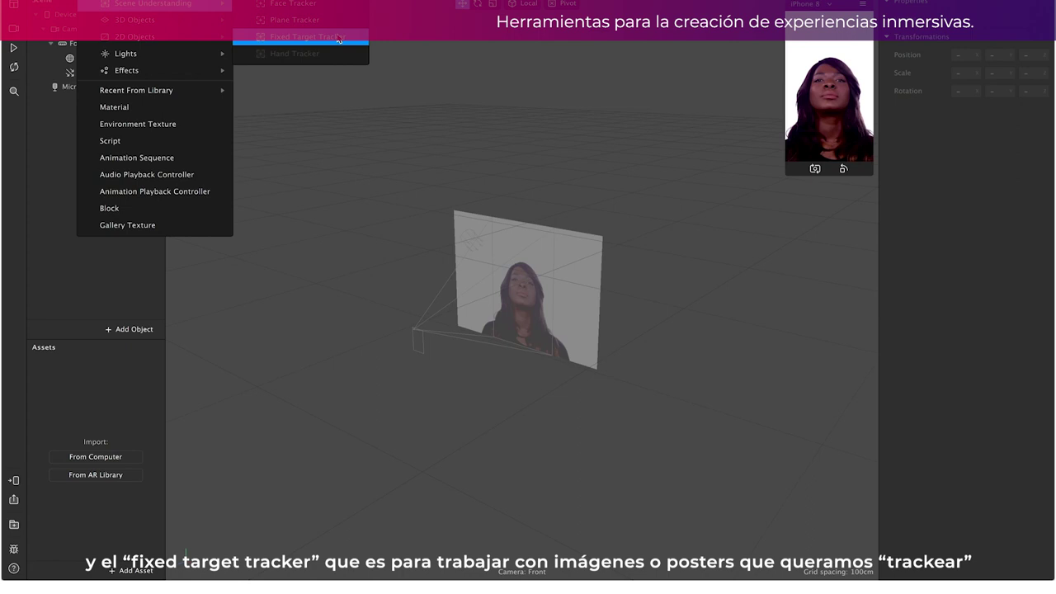
{"action": "left_click", "coordinate": [311, 6]}
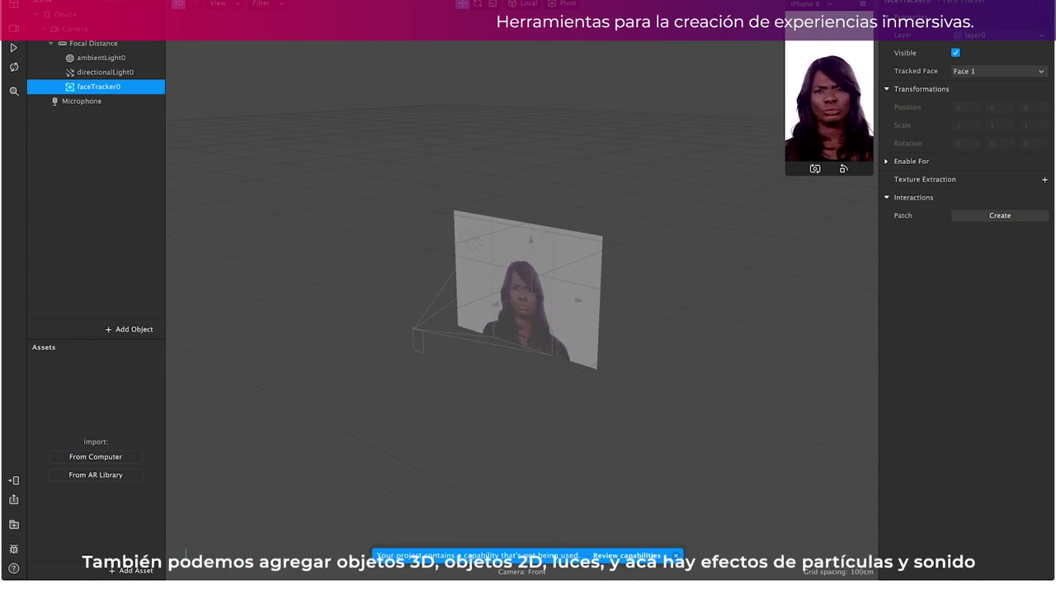
Add a Face Mesh 3D object under the face tracker.
{"action": "left_click", "coordinate": [182, 4]}
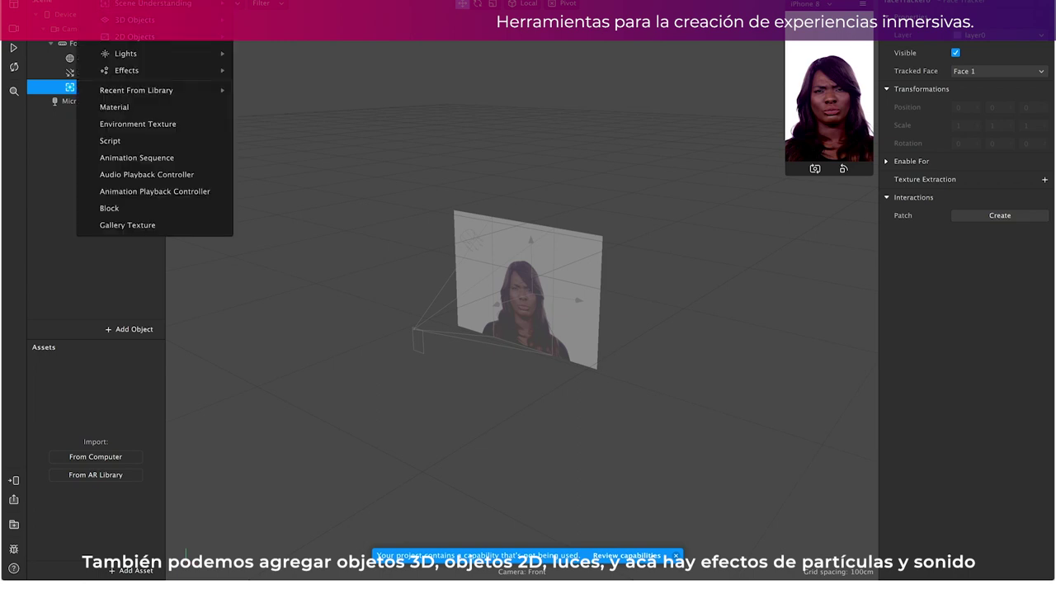
{"action": "mouse_move", "coordinate": [149, 30]}
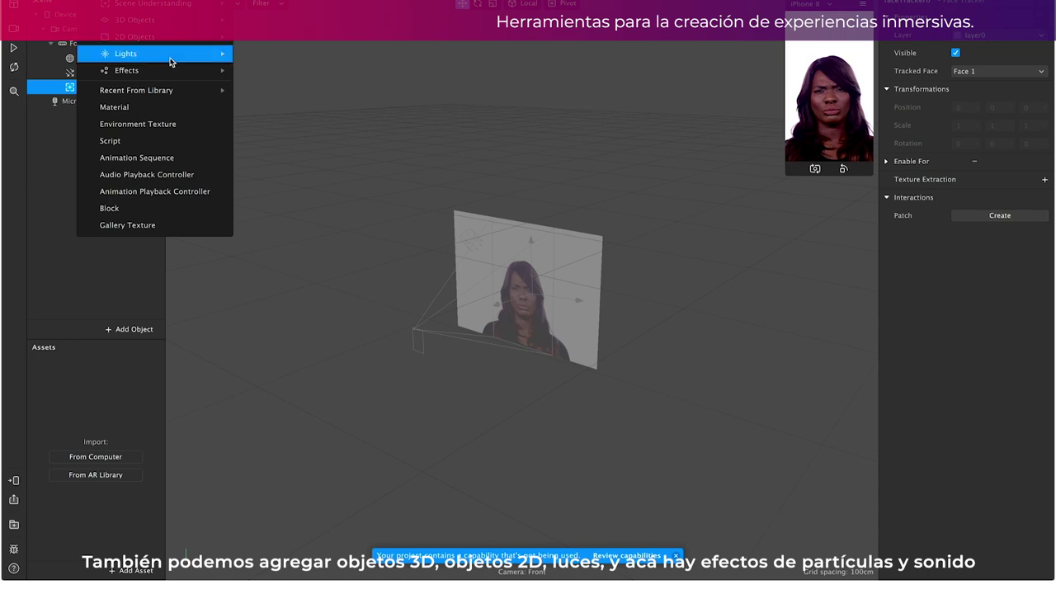
{"action": "mouse_move", "coordinate": [170, 59]}
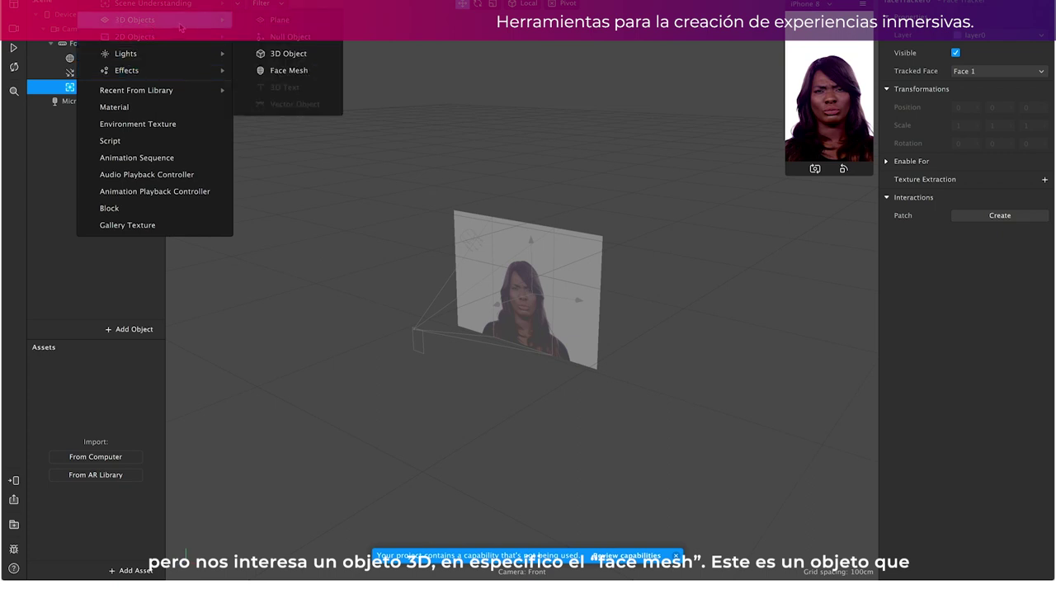
{"action": "left_click", "coordinate": [288, 71]}
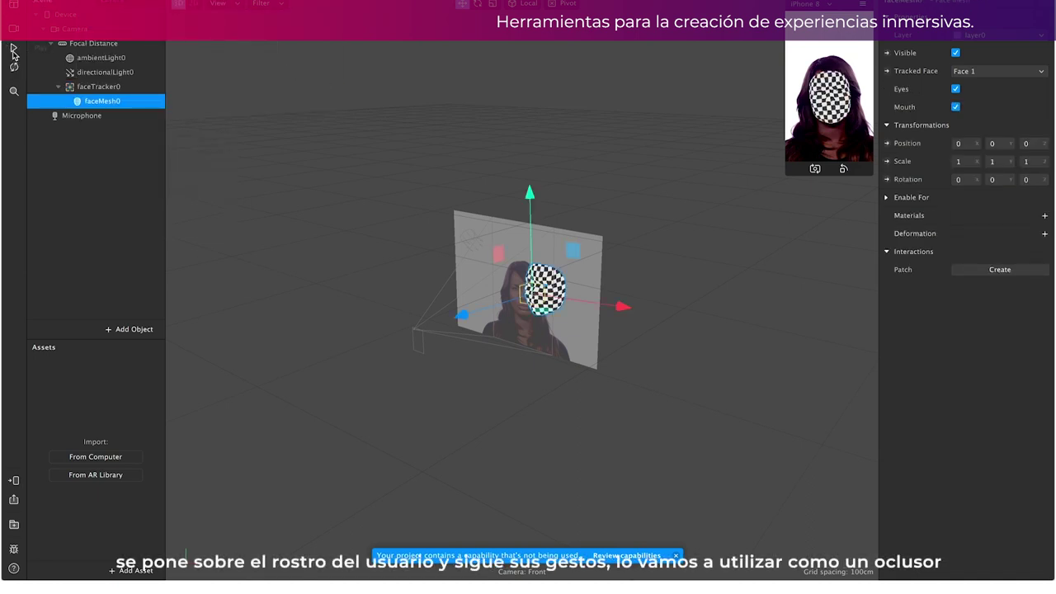
Play the preview video to check how the face mesh follows the face, and pause it.
{"action": "left_click", "coordinate": [13, 51]}
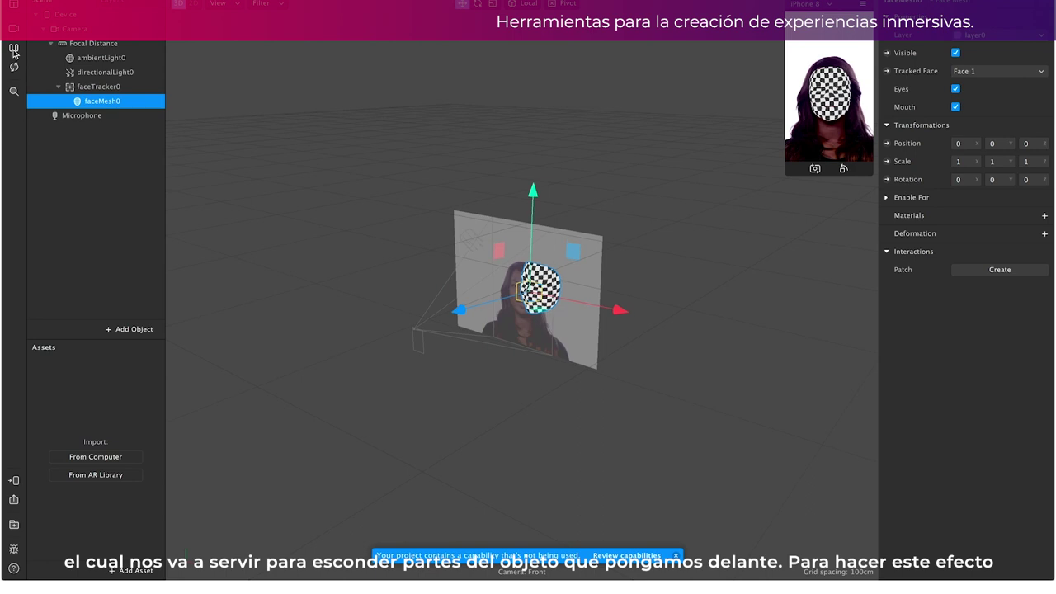
{"action": "left_click", "coordinate": [13, 51]}
{"action": "left_click", "coordinate": [13, 51]}
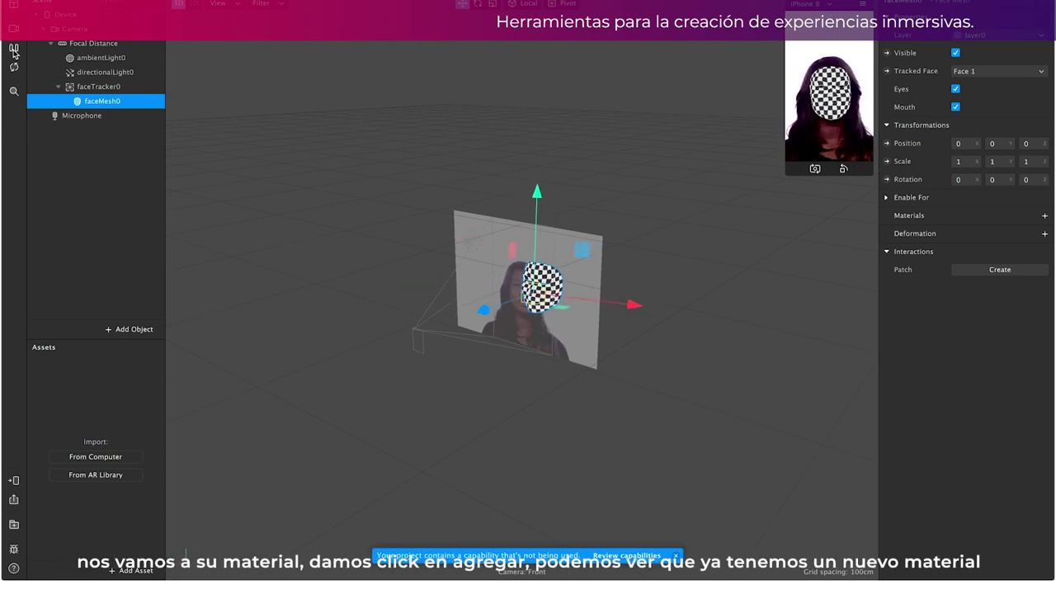
{"action": "left_click", "coordinate": [13, 52]}
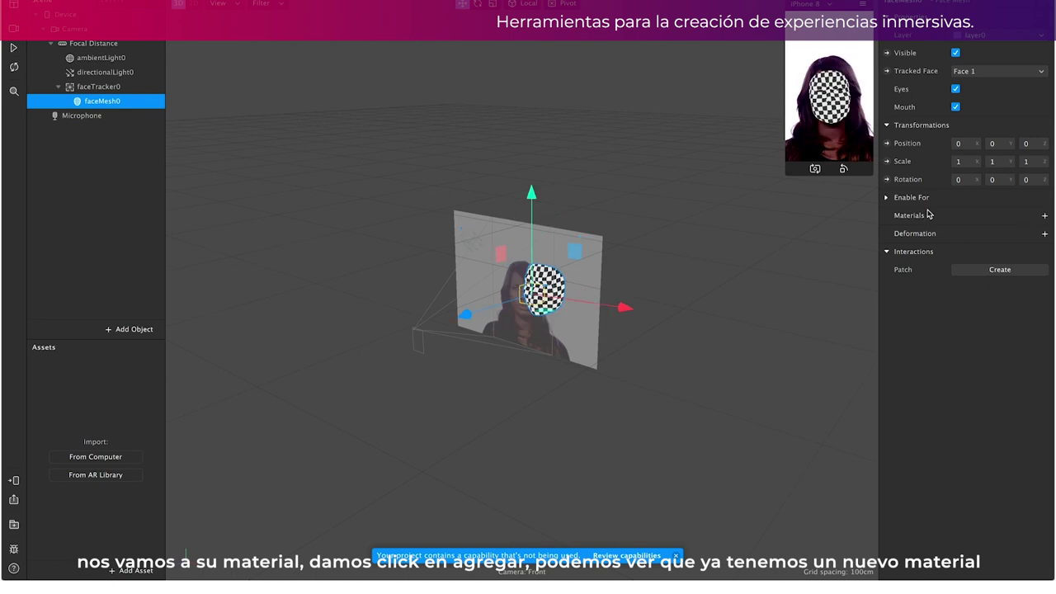
Add a new material to the face mesh and set its opacity to 0% to make an occluder.
{"action": "left_click", "coordinate": [1045, 218]}
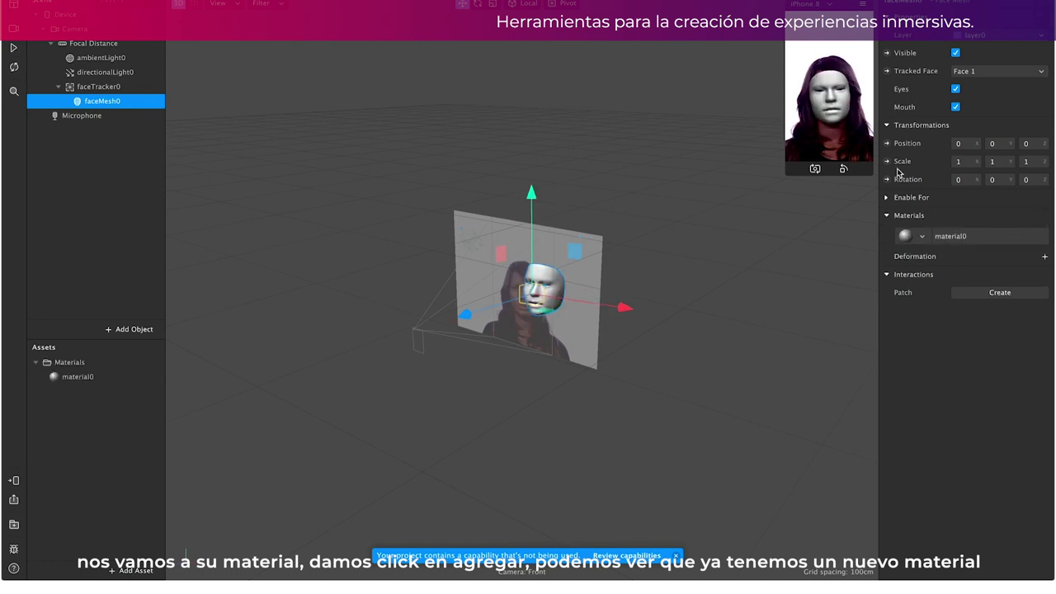
{"action": "double_click", "coordinate": [951, 238]}
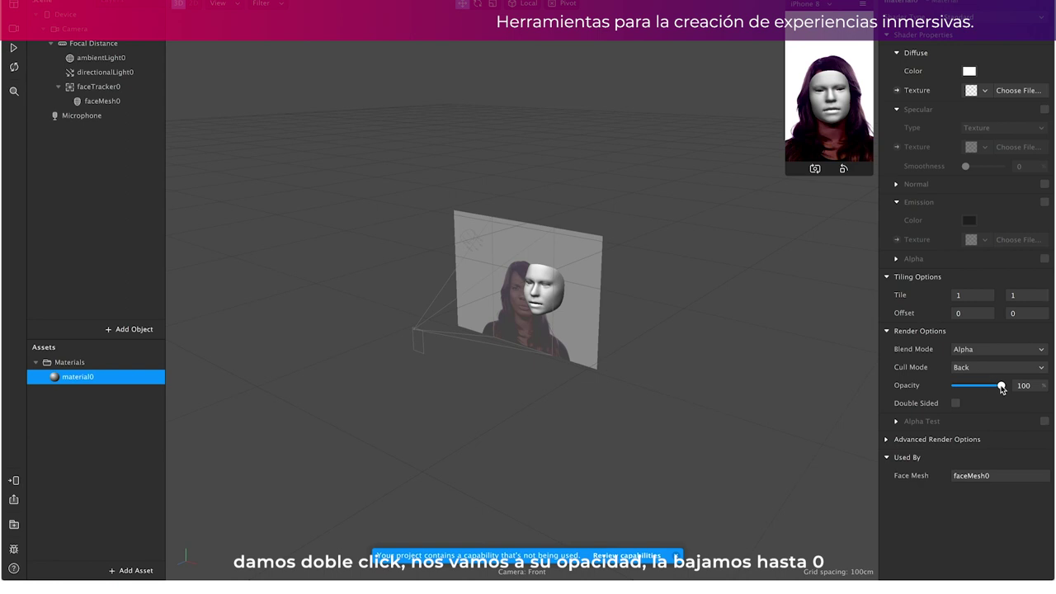
{"action": "left_click_drag", "start_coordinate": [1001, 388], "coordinate": [949, 401]}
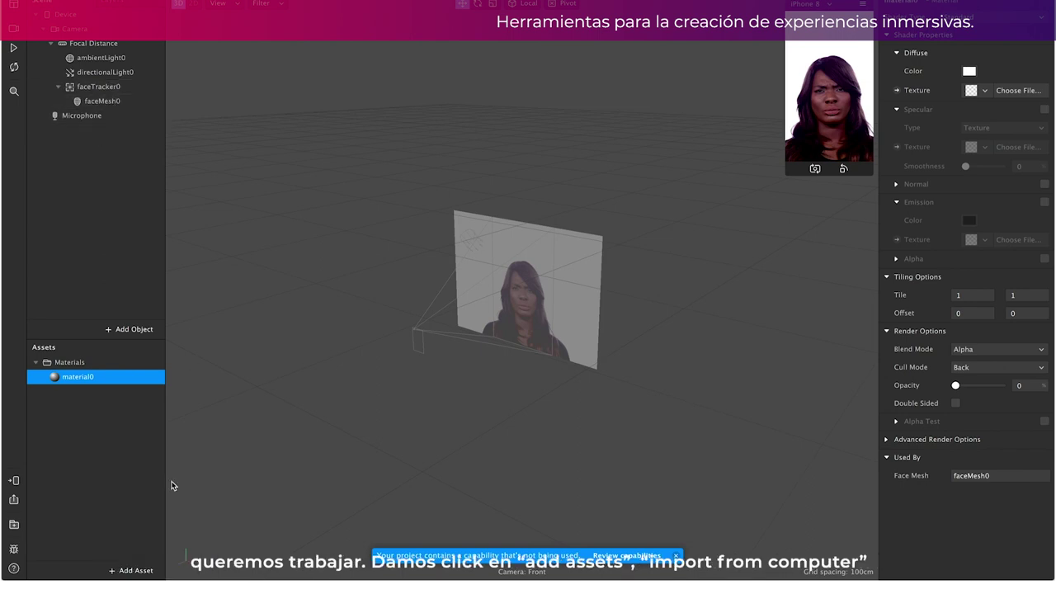
Import sb texto.png and cilindro_spark.obj from the Desktop, and place the cilindro_spark object under the face tracker.
{"action": "left_click", "coordinate": [124, 570]}
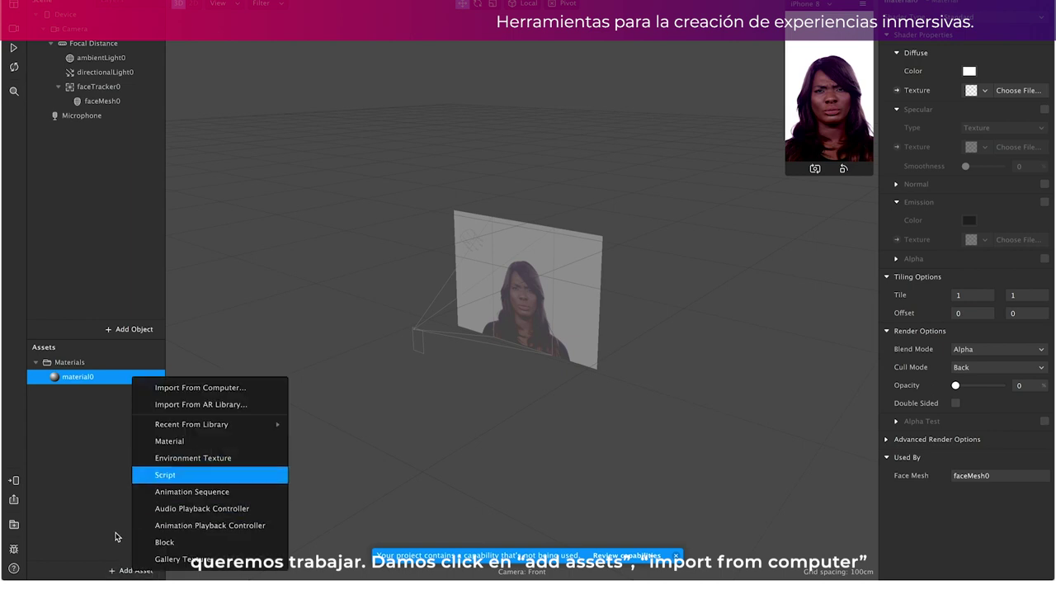
{"action": "left_click", "coordinate": [183, 390]}
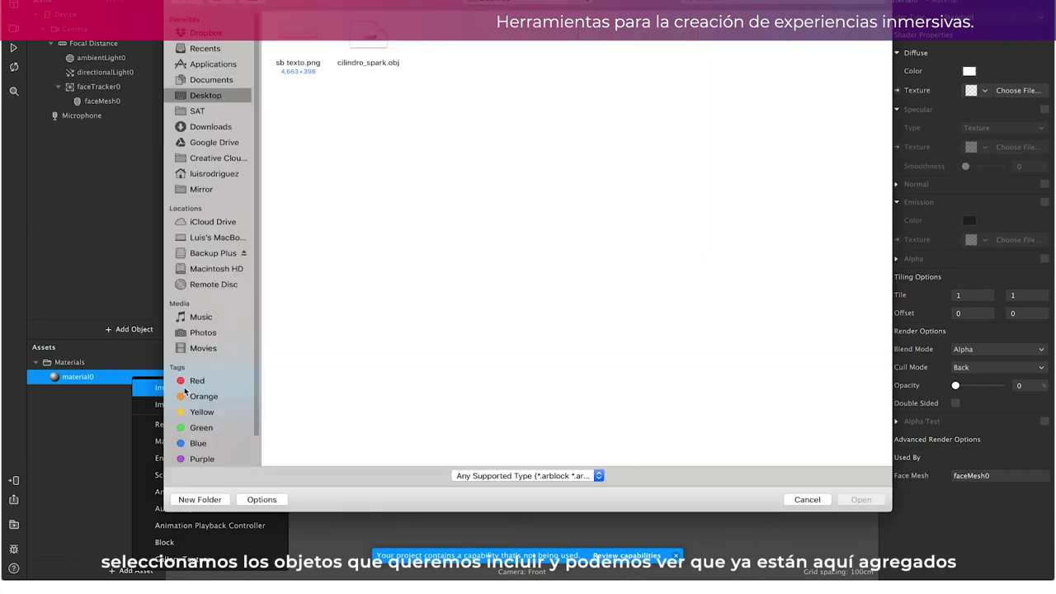
{"action": "left_click_drag", "start_coordinate": [477, 125], "coordinate": [286, 38]}
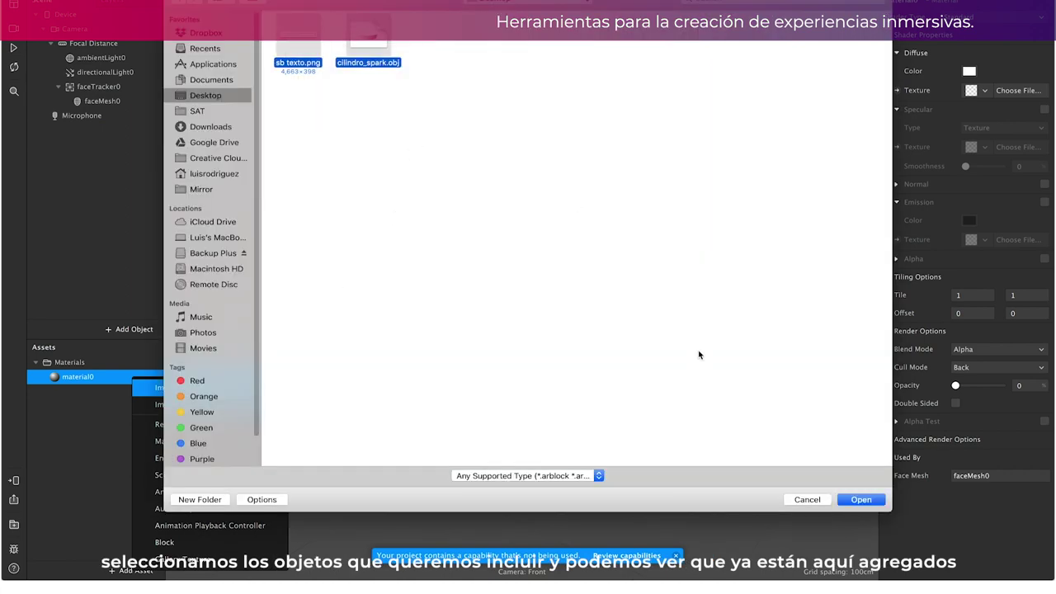
{"action": "left_click", "coordinate": [862, 500]}
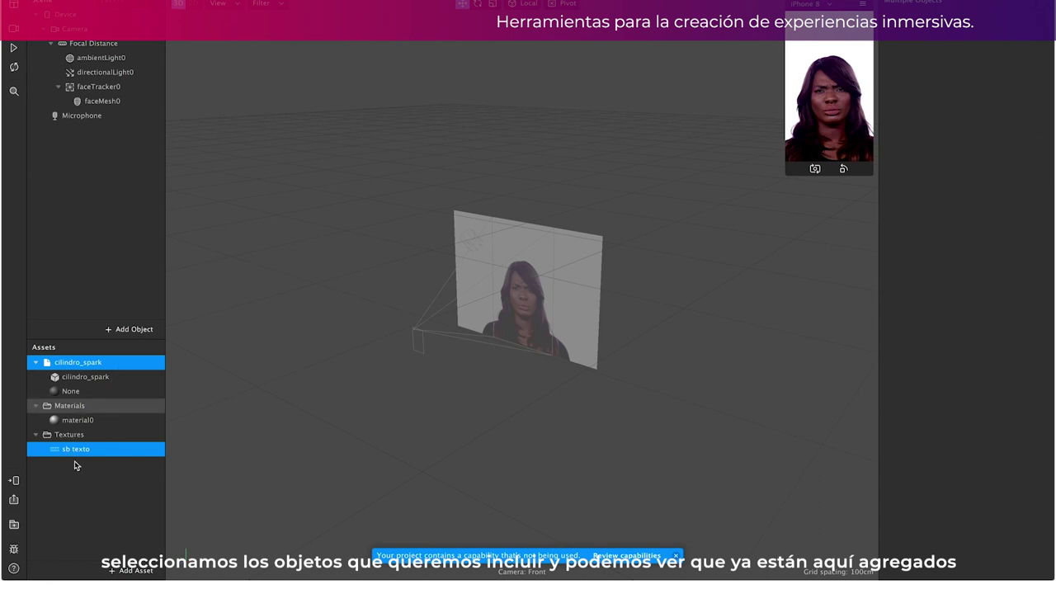
{"action": "left_click", "coordinate": [84, 377]}
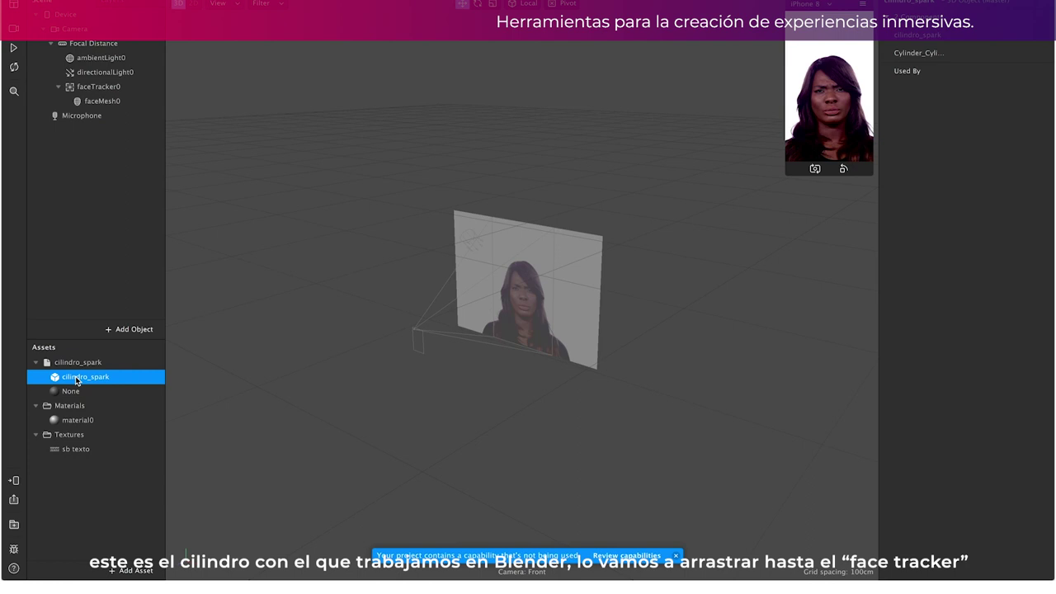
{"action": "left_click_drag", "start_coordinate": [76, 380], "coordinate": [101, 87]}
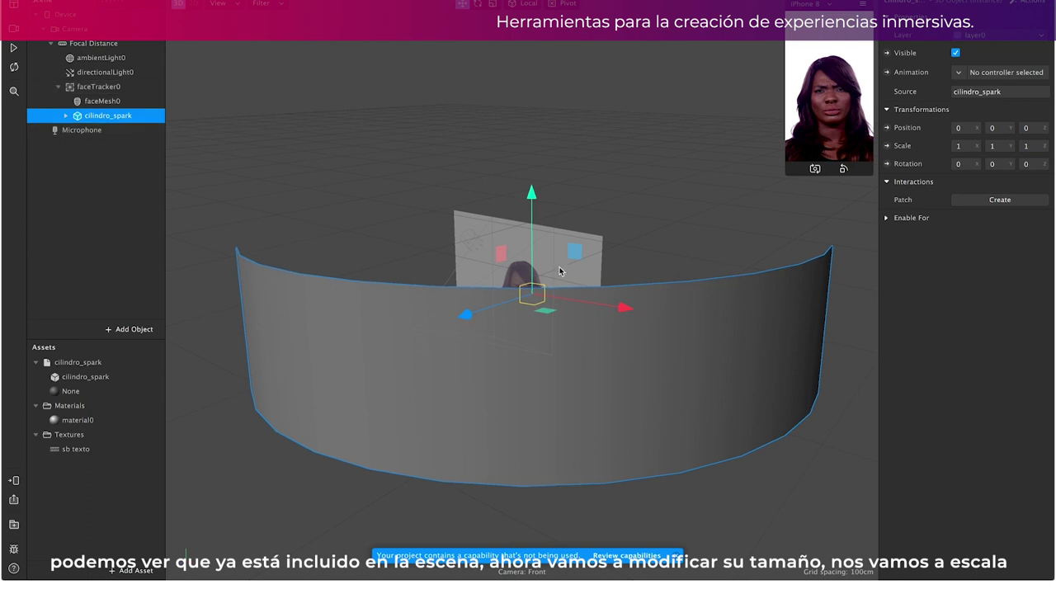
Scale the cylinder to 0.1 on all axes, and move it back along Z and up to about 0.04 in Y.
{"action": "left_click", "coordinate": [963, 144]}
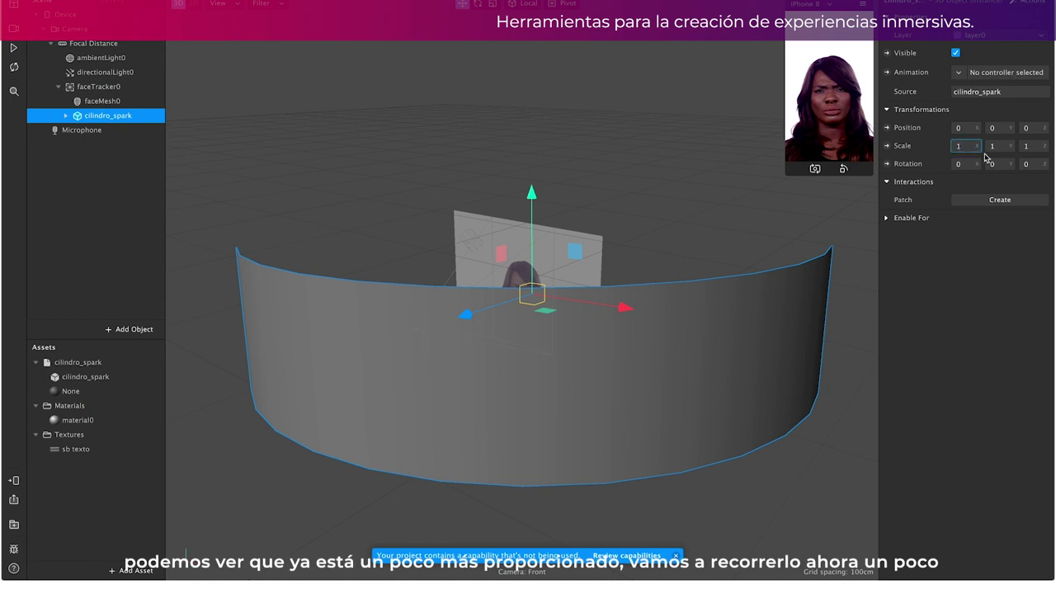
{"action": "type", "text": "0.1"}
{"action": "key", "text": "Tab"}
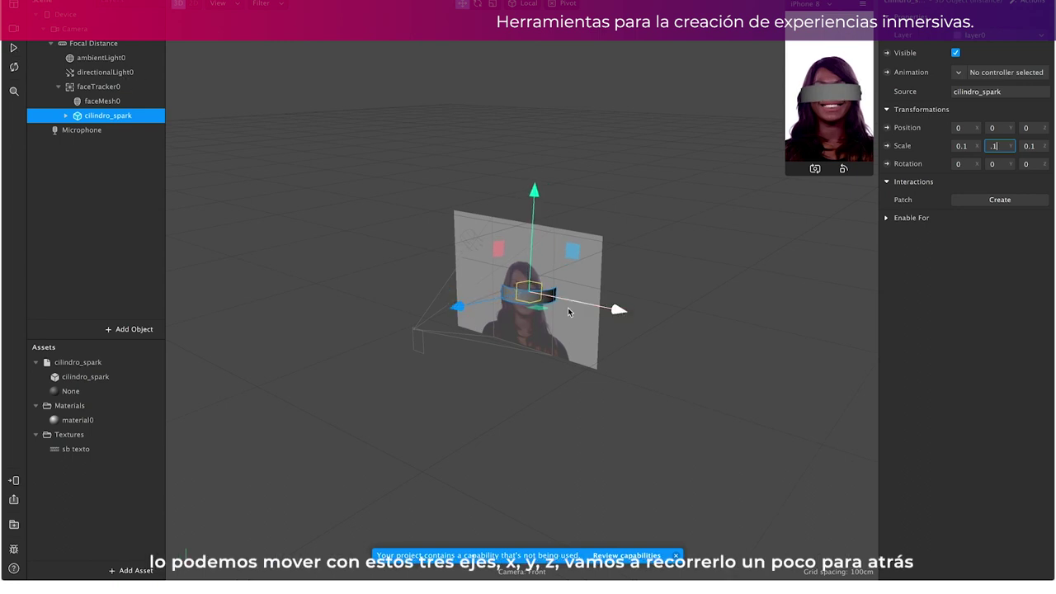
{"action": "left_click_drag", "start_coordinate": [459, 308], "coordinate": [486, 312]}
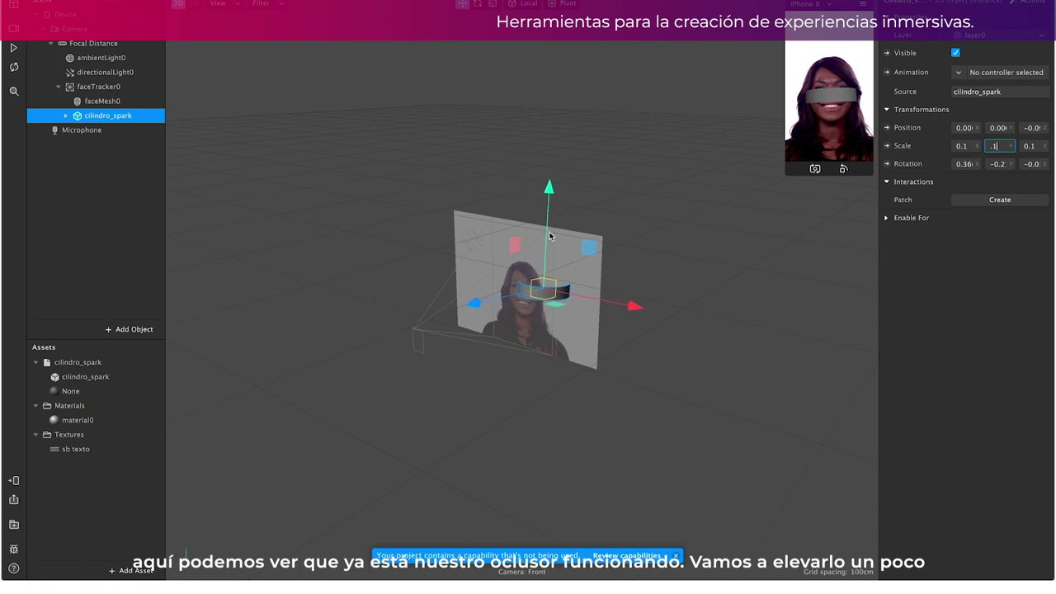
{"action": "left_click_drag", "start_coordinate": [549, 231], "coordinate": [553, 224]}
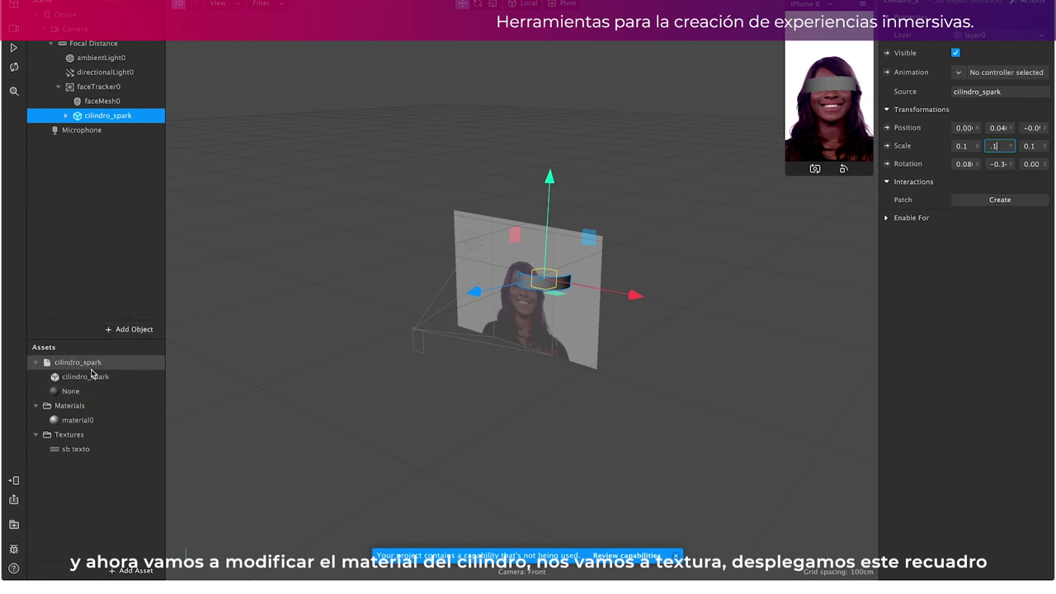
Apply the sb texto texture to the diffuse channel of the cylinder's None material.
{"action": "left_click", "coordinate": [85, 392]}
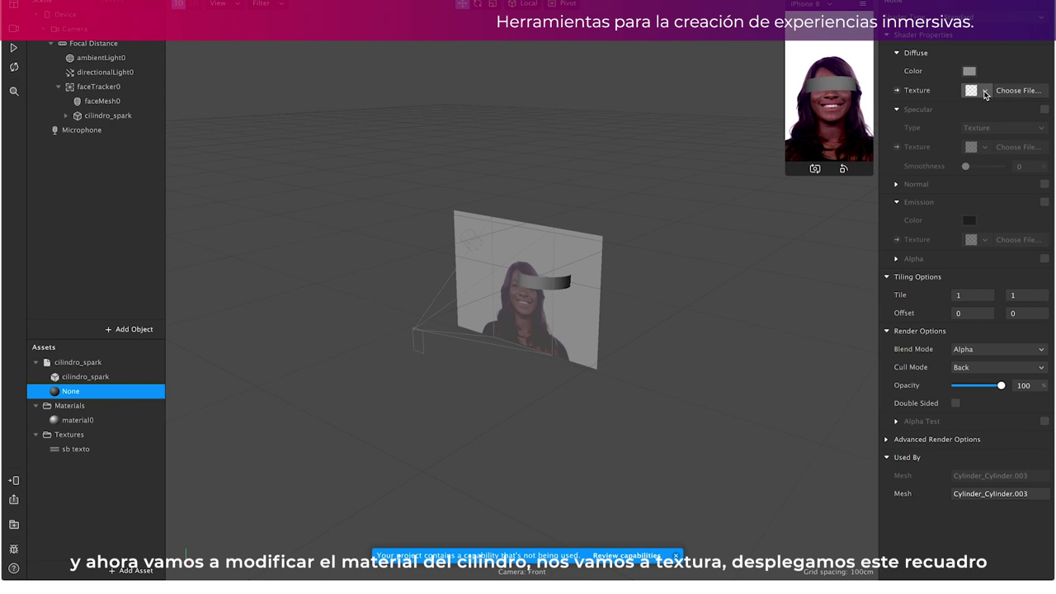
{"action": "left_click", "coordinate": [985, 93]}
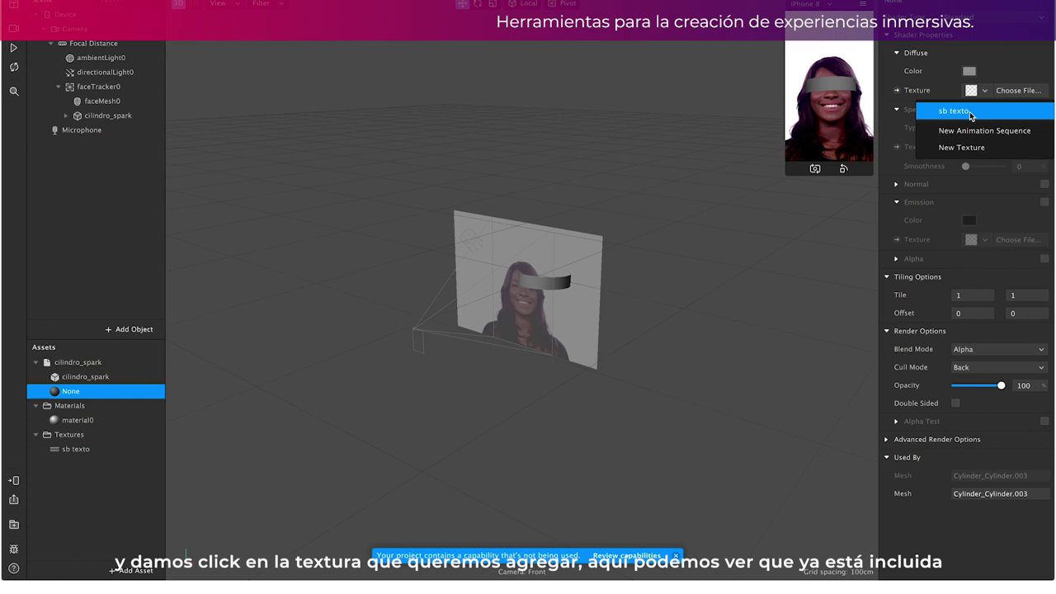
{"action": "left_click", "coordinate": [969, 111]}
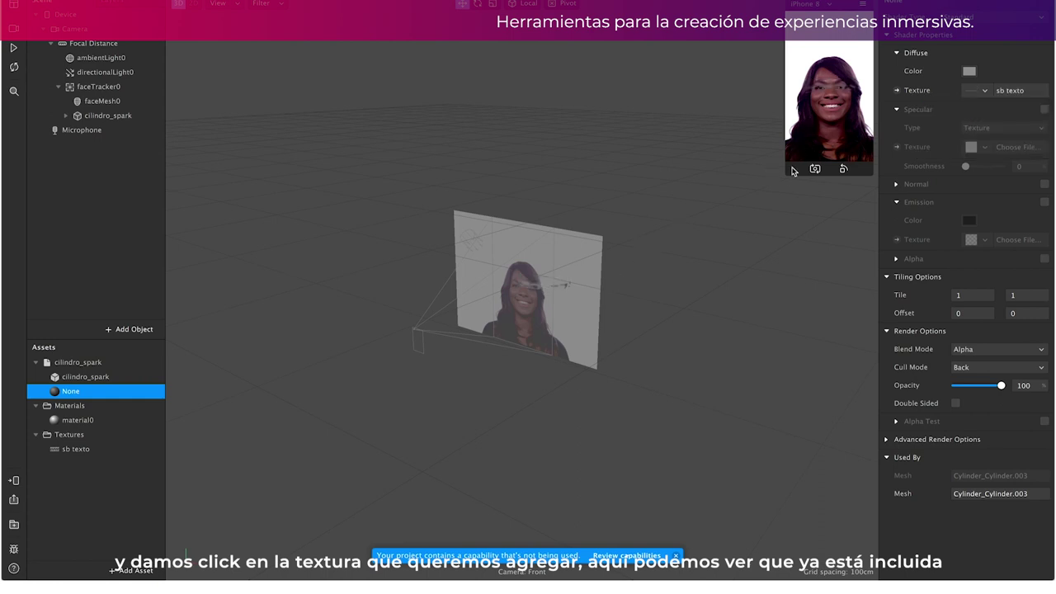
Enlarge the device preview and set the cylinder material's vertical tiling to 2.
{"action": "left_click_drag", "start_coordinate": [790, 172], "coordinate": [707, 289]}
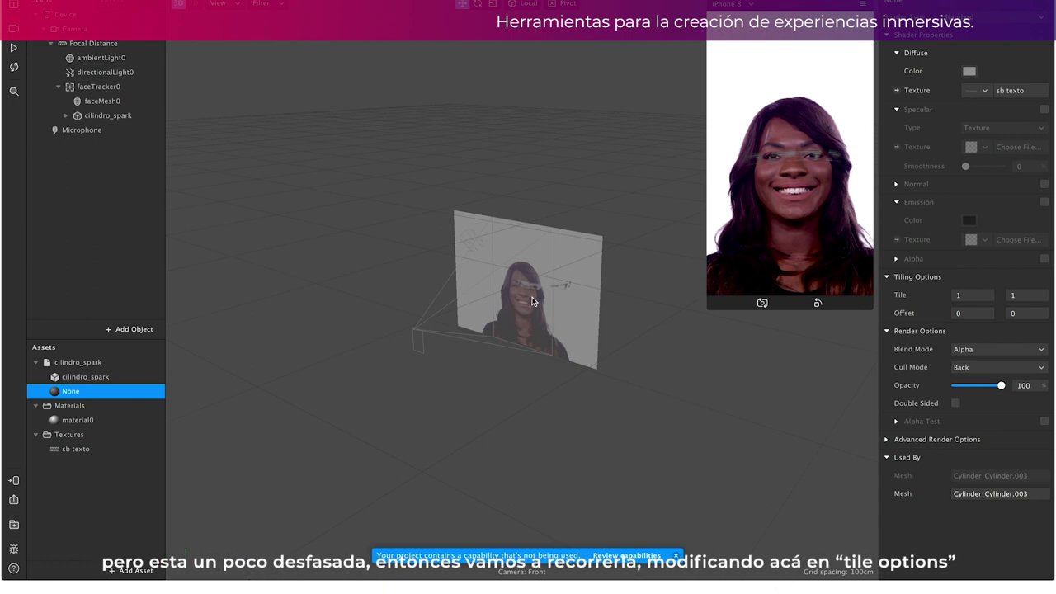
{"action": "scroll", "coordinate": [571, 297], "scroll_direction": "up", "scroll_amount": 5}
{"action": "scroll", "coordinate": [574, 295], "scroll_direction": "up", "scroll_amount": 2}
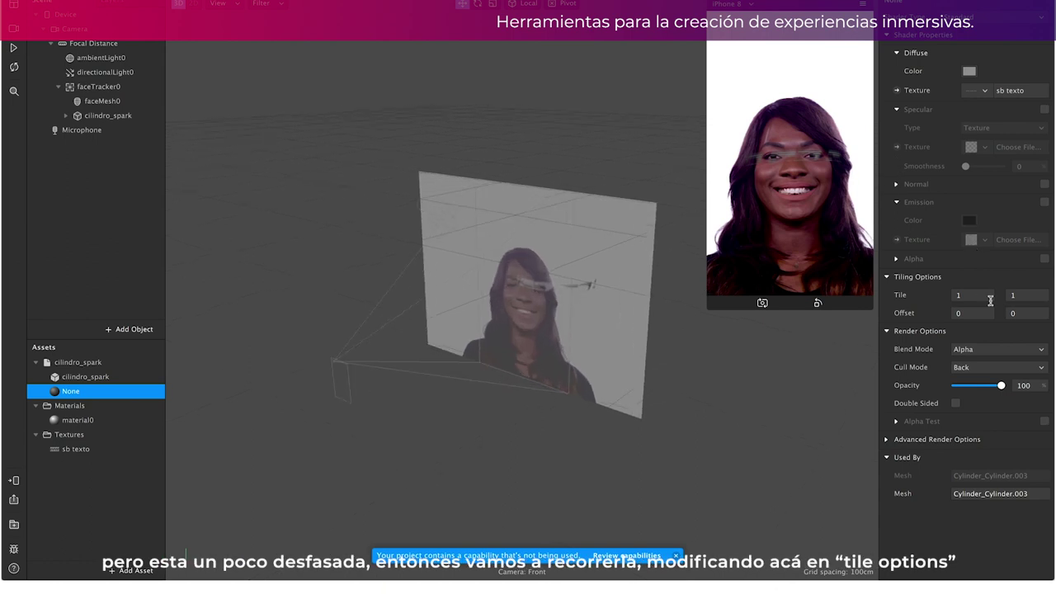
{"action": "left_click", "coordinate": [1018, 293]}
{"action": "key", "text": "BackSpace"}
{"action": "type", "text": "2"}
{"action": "key", "text": "Return"}
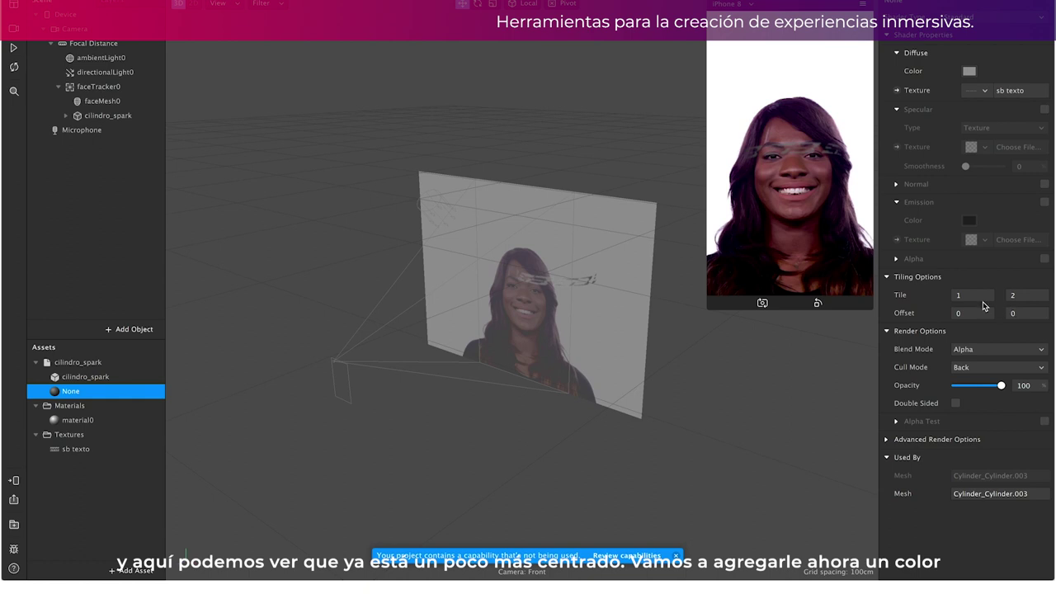
Give the cylinder material bright green diffuse and emission colors, and set its blend mode to Screen.
{"action": "left_click", "coordinate": [970, 72]}
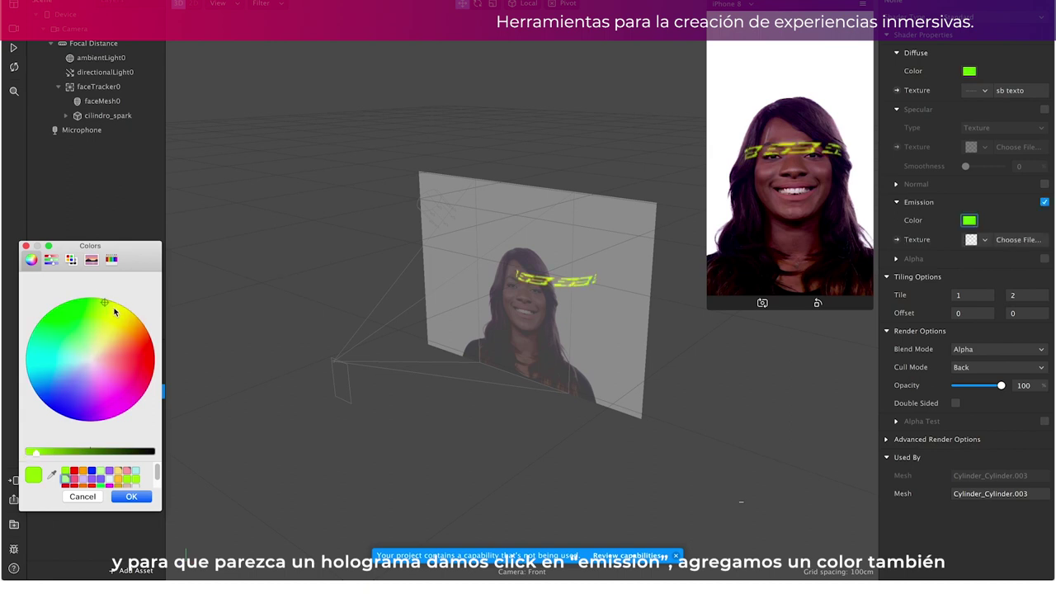
{"action": "left_click", "coordinate": [131, 496]}
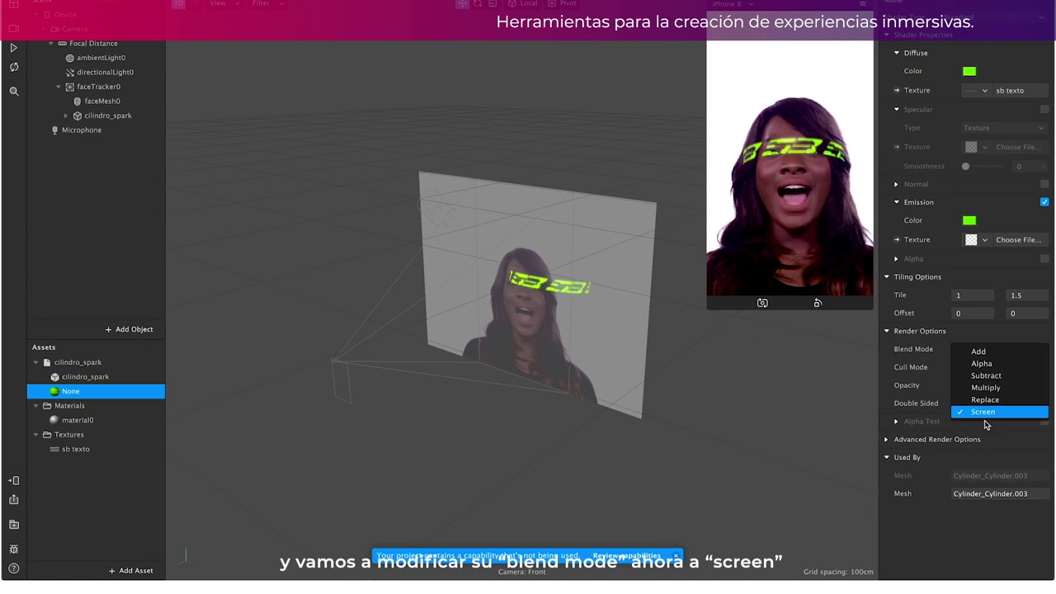
{"action": "left_click", "coordinate": [986, 412]}
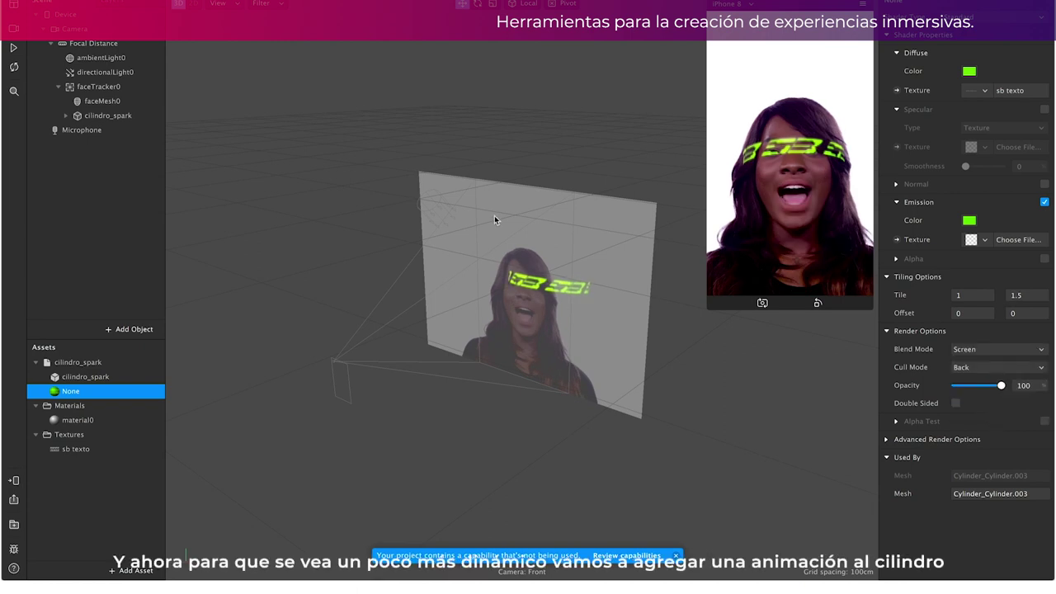
Show the Patch Editor and create a 3D rotation patch for the cilindro_spark object.
{"action": "left_click", "coordinate": [14, 50]}
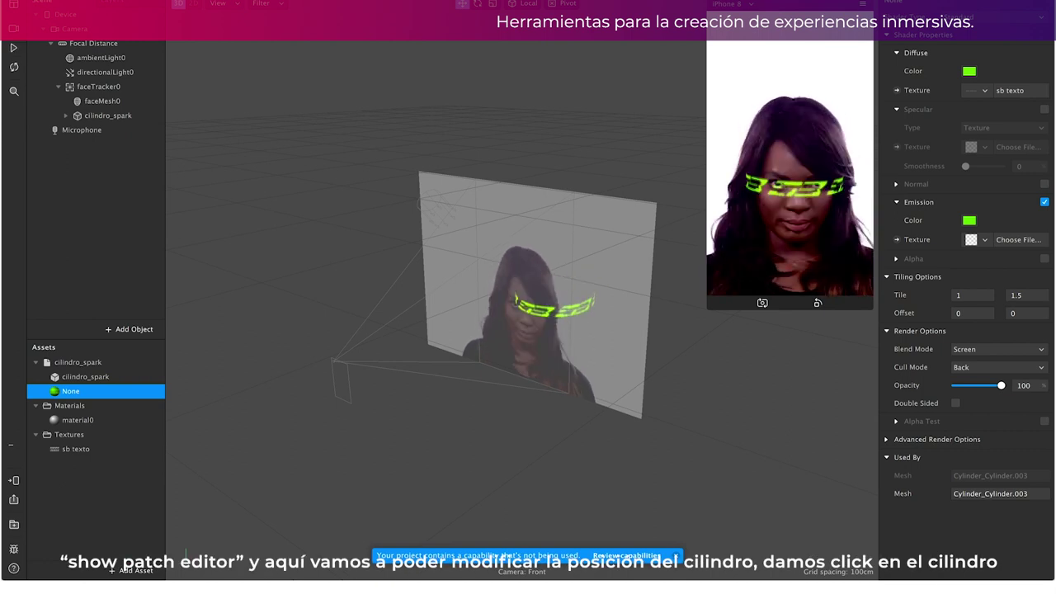
{"action": "left_click", "coordinate": [66, 2]}
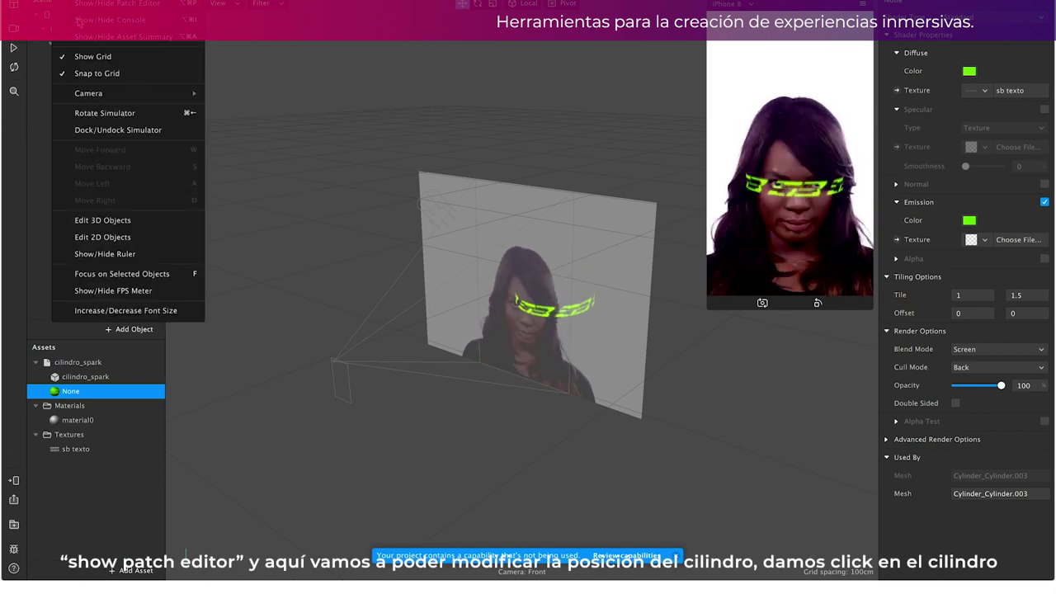
{"action": "left_click", "coordinate": [146, 9]}
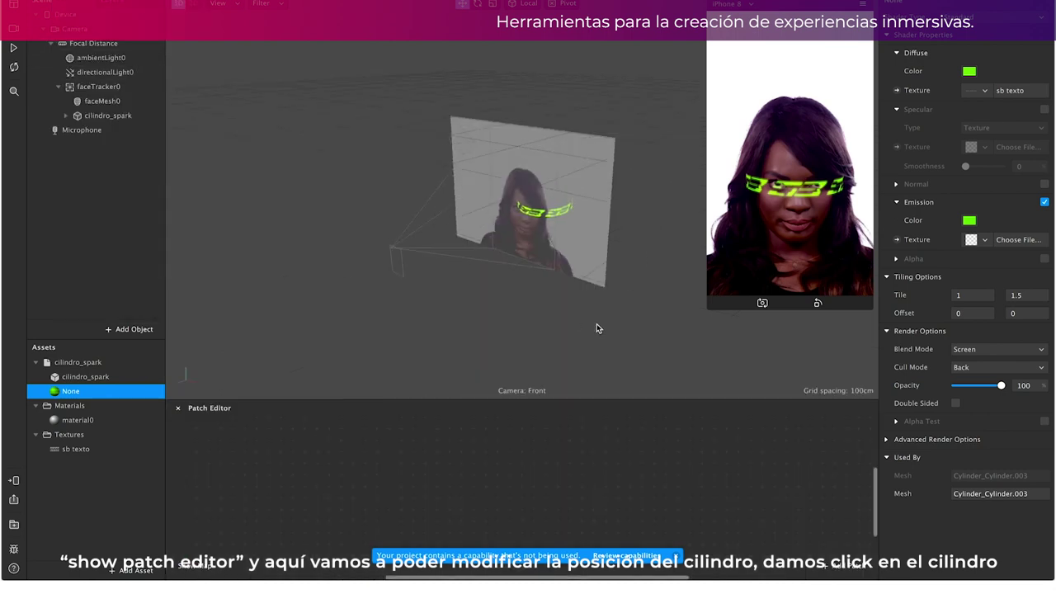
{"action": "left_click", "coordinate": [542, 210]}
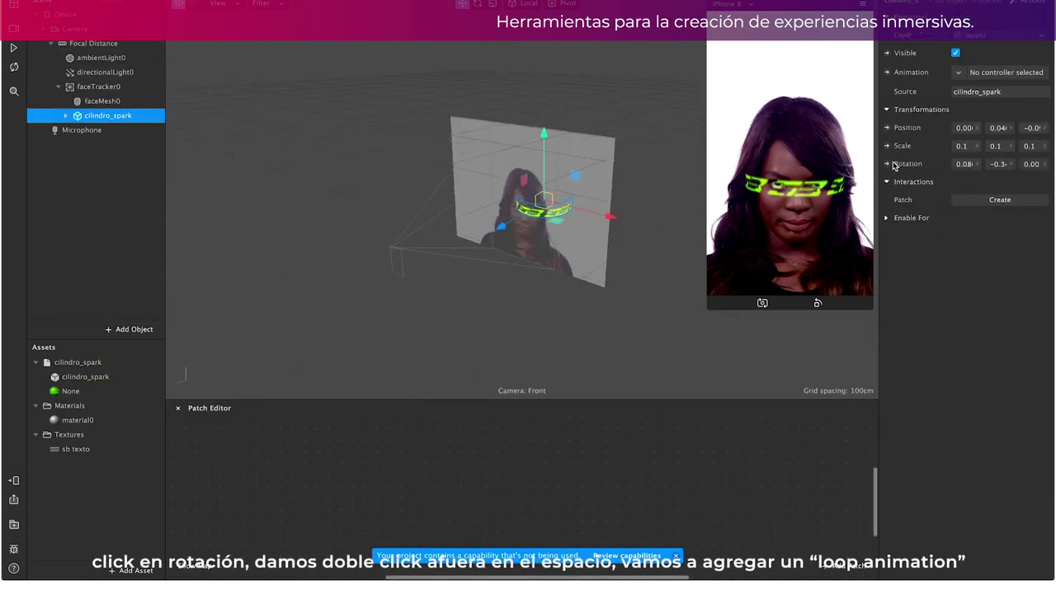
{"action": "left_click", "coordinate": [888, 164]}
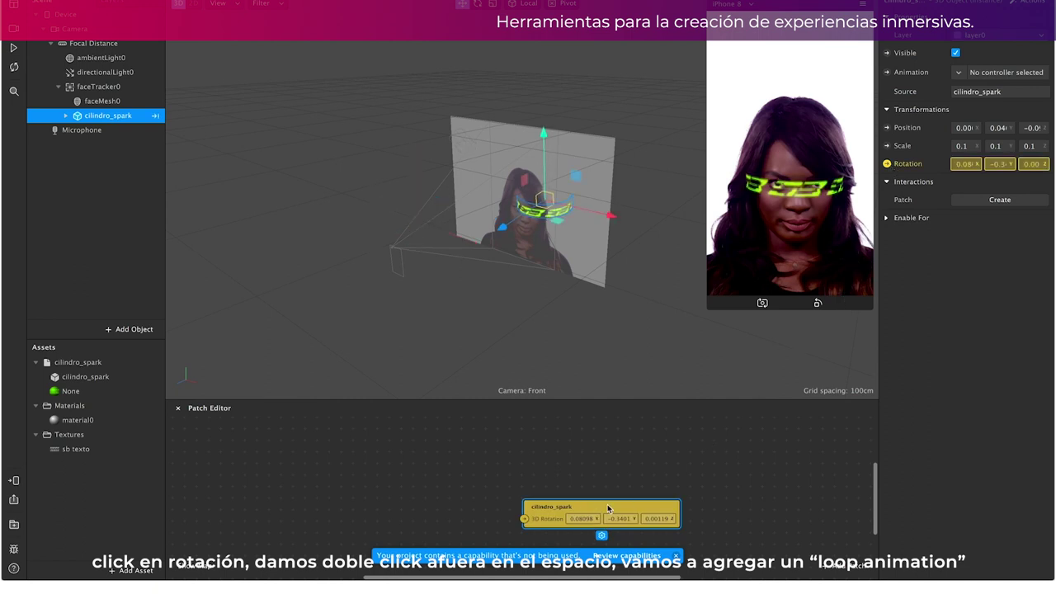
Add a Loop Animation patch in an empty area of the patch graph, beside the cylinder's rotation patch.
{"action": "double_click", "coordinate": [314, 464]}
{"action": "type", "text": "loo"}
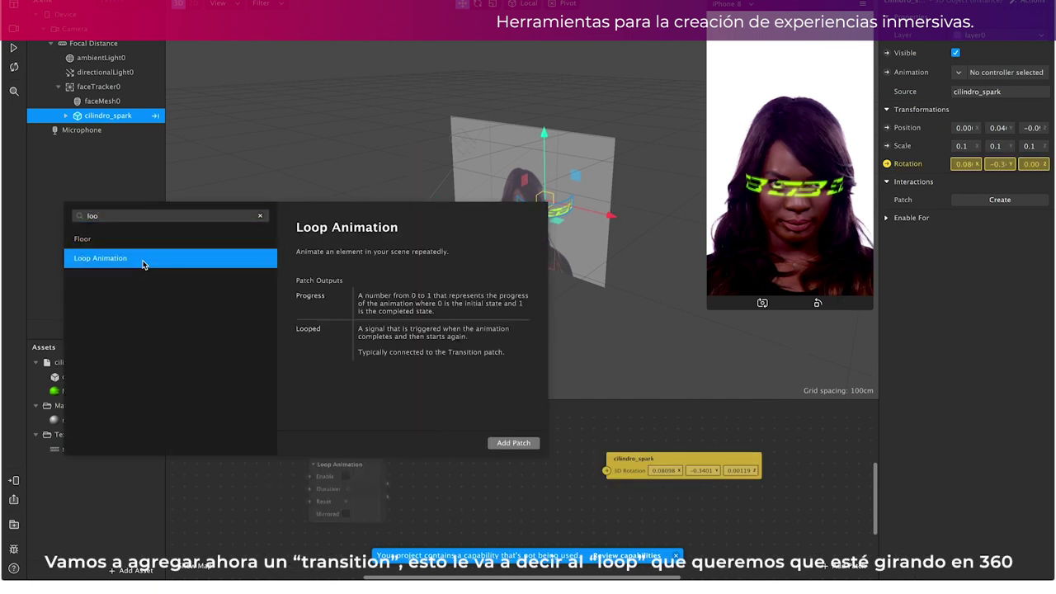
{"action": "double_click", "coordinate": [144, 259]}
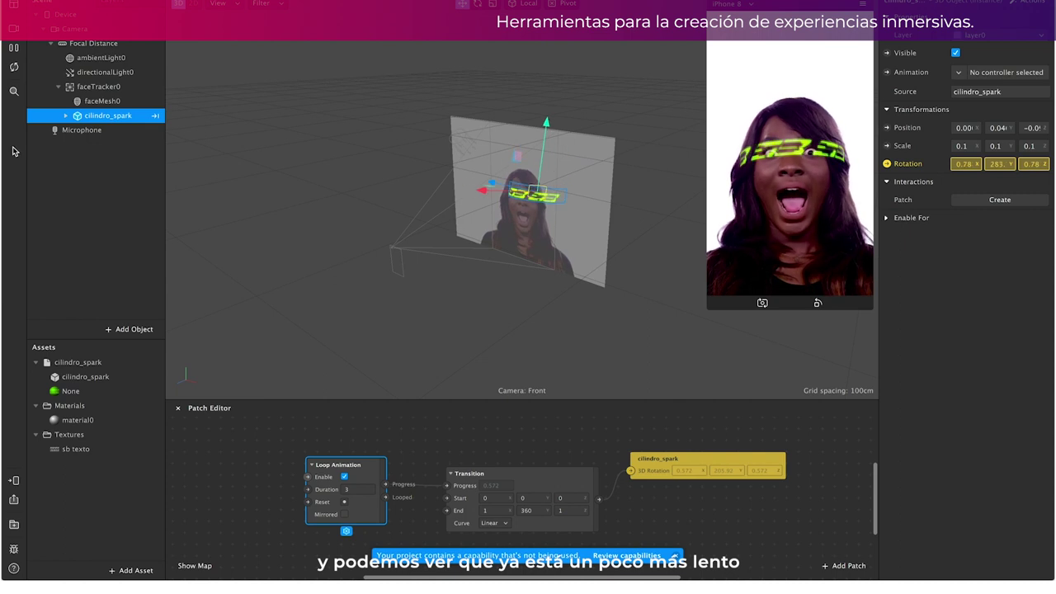
Start the effect upload and show the file size details for each device.
{"action": "left_click", "coordinate": [70, 391]}
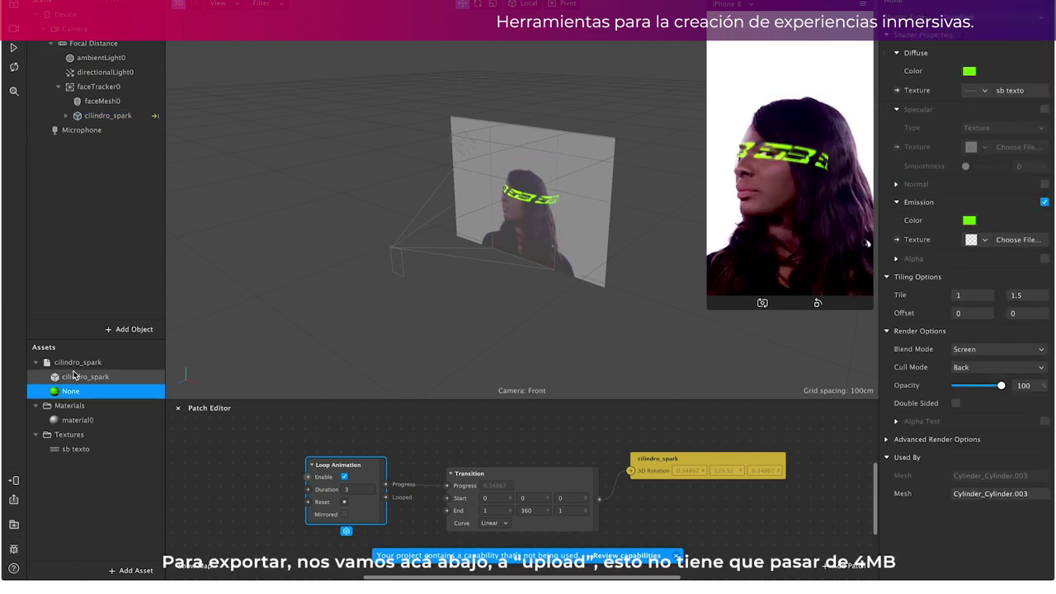
{"action": "left_click", "coordinate": [13, 500]}
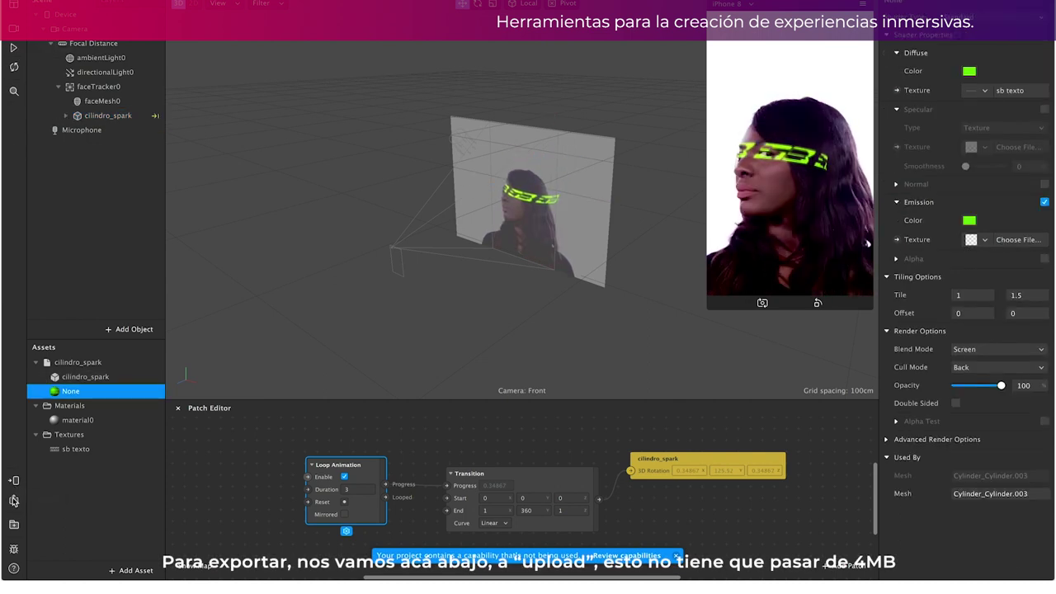
{"action": "left_click", "coordinate": [652, 241]}
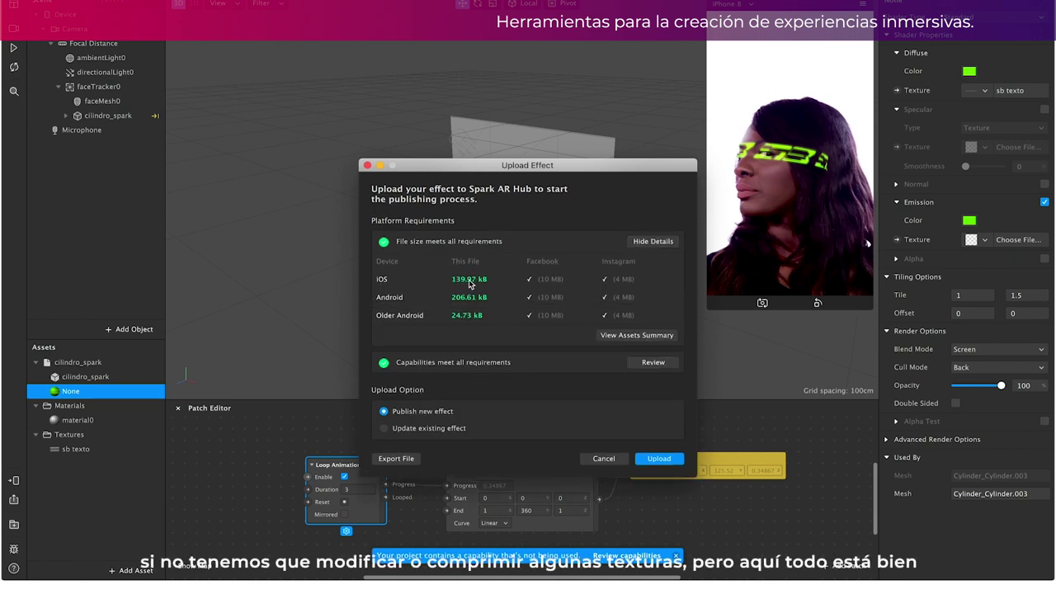